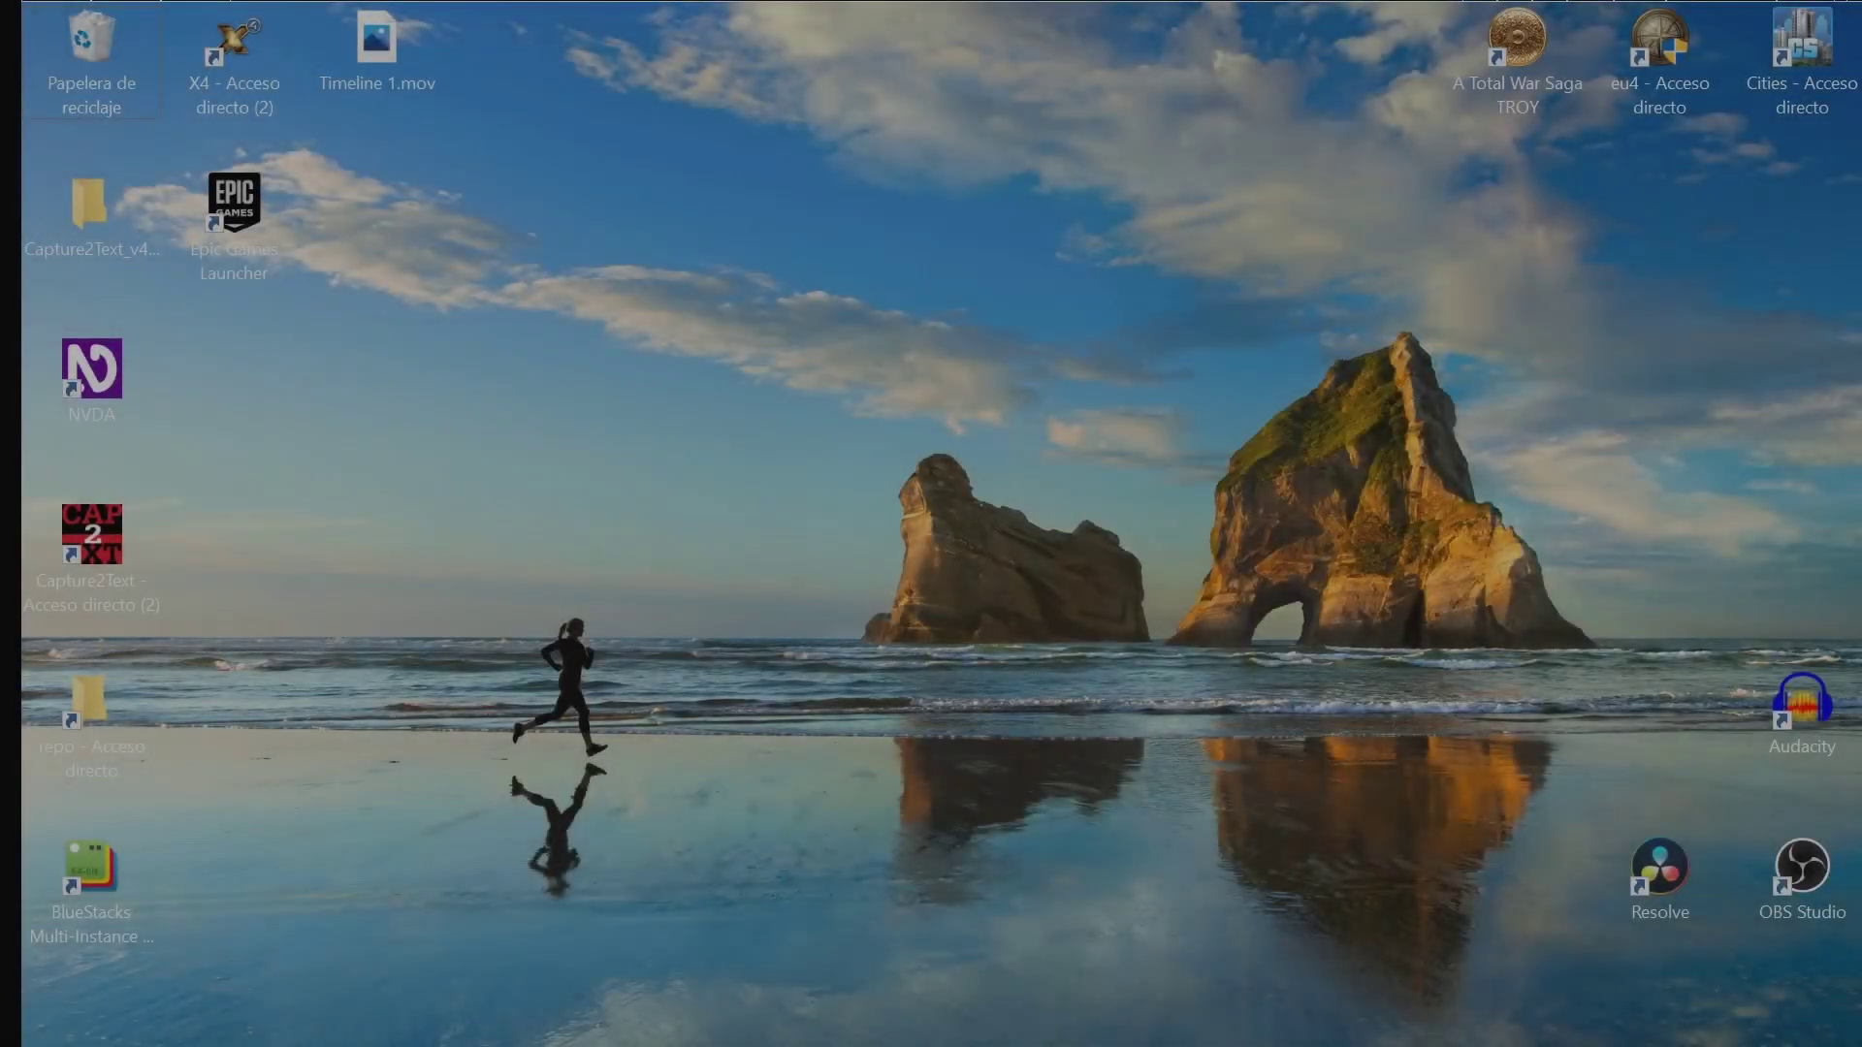
Open the sound settings under Sistema in Windows Configuración and launch the Panel de control de sonido.
key(super)
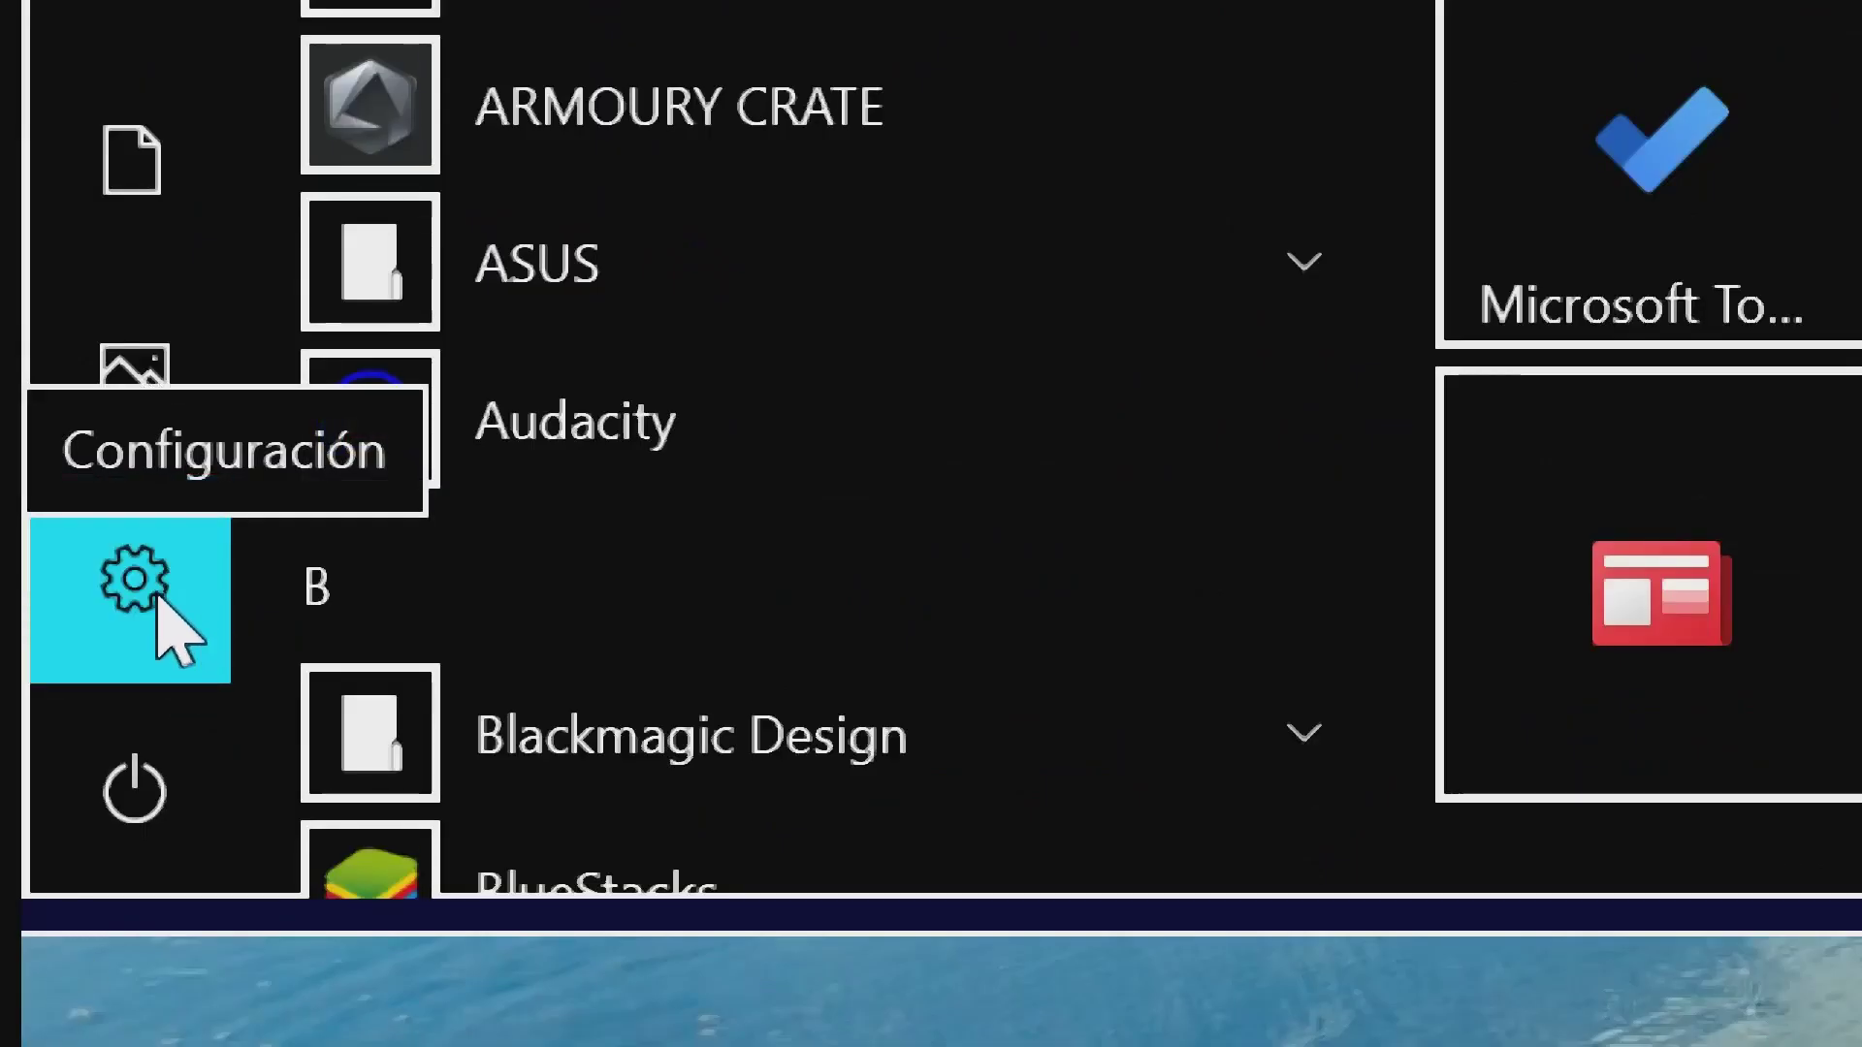
click(176, 630)
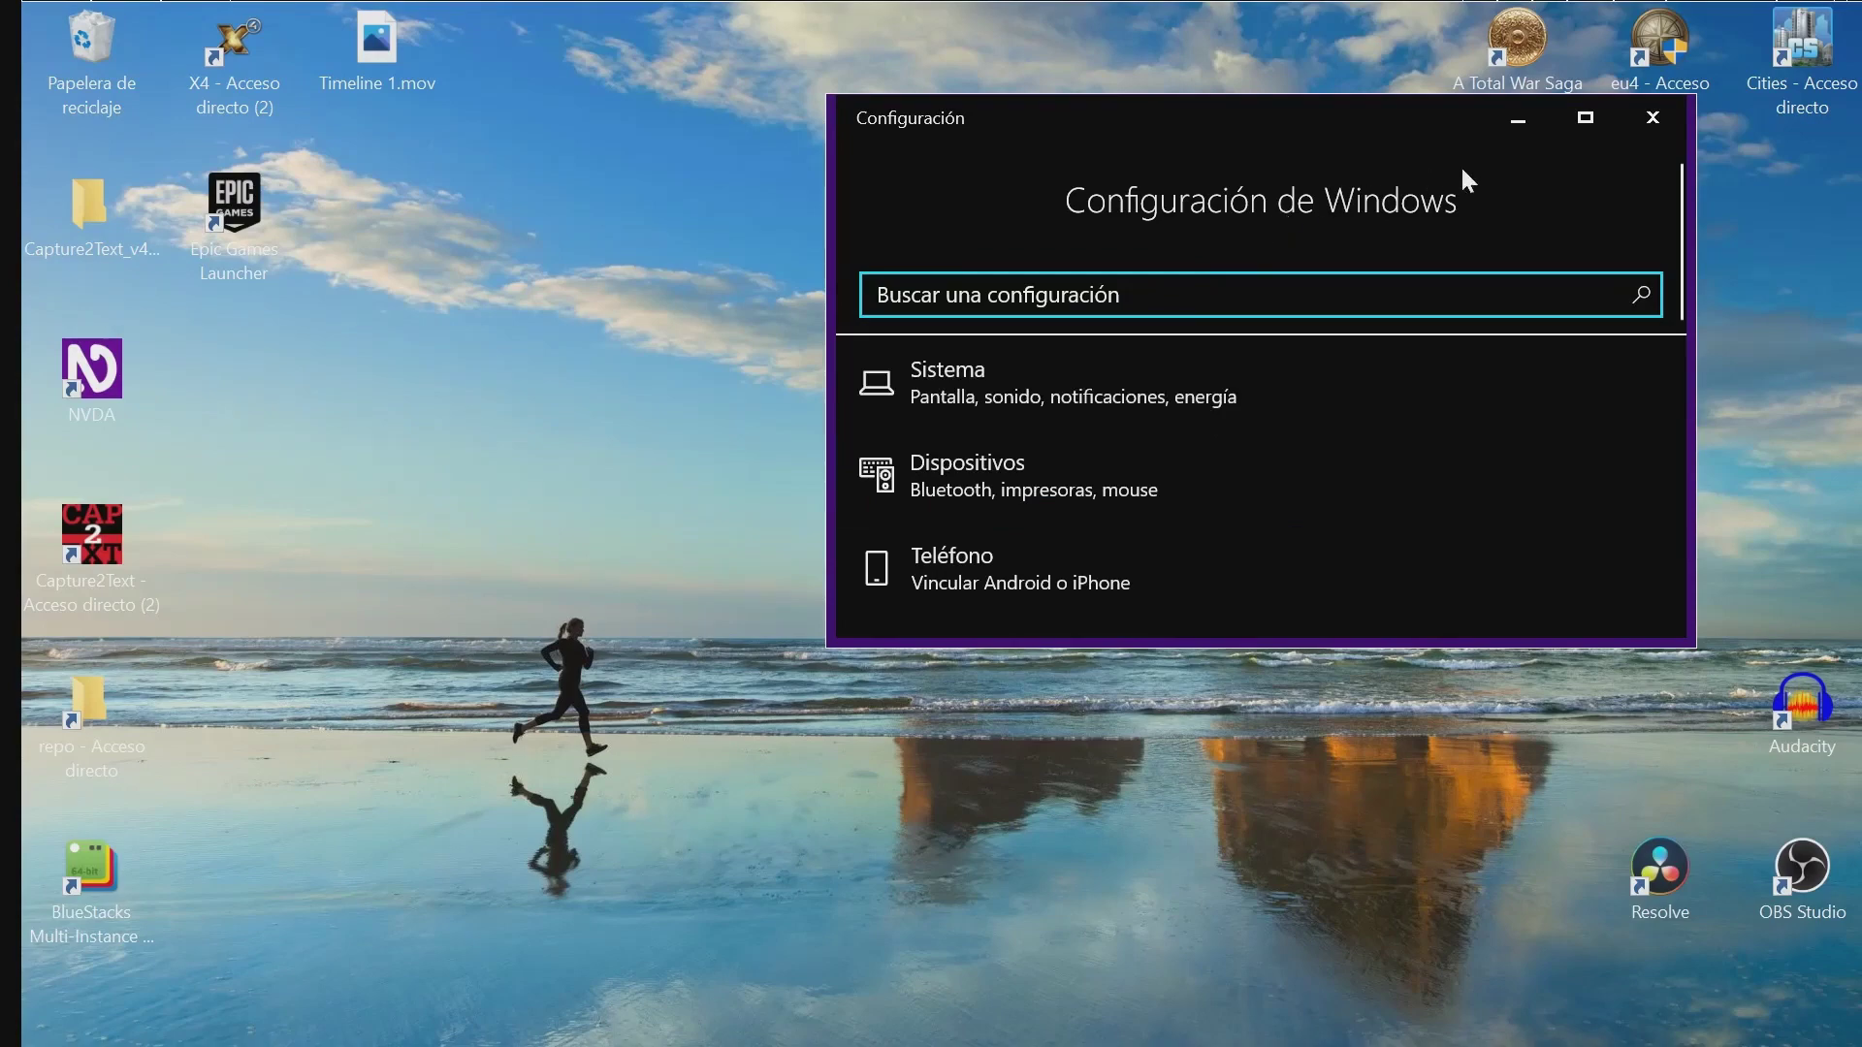
click(1563, 136)
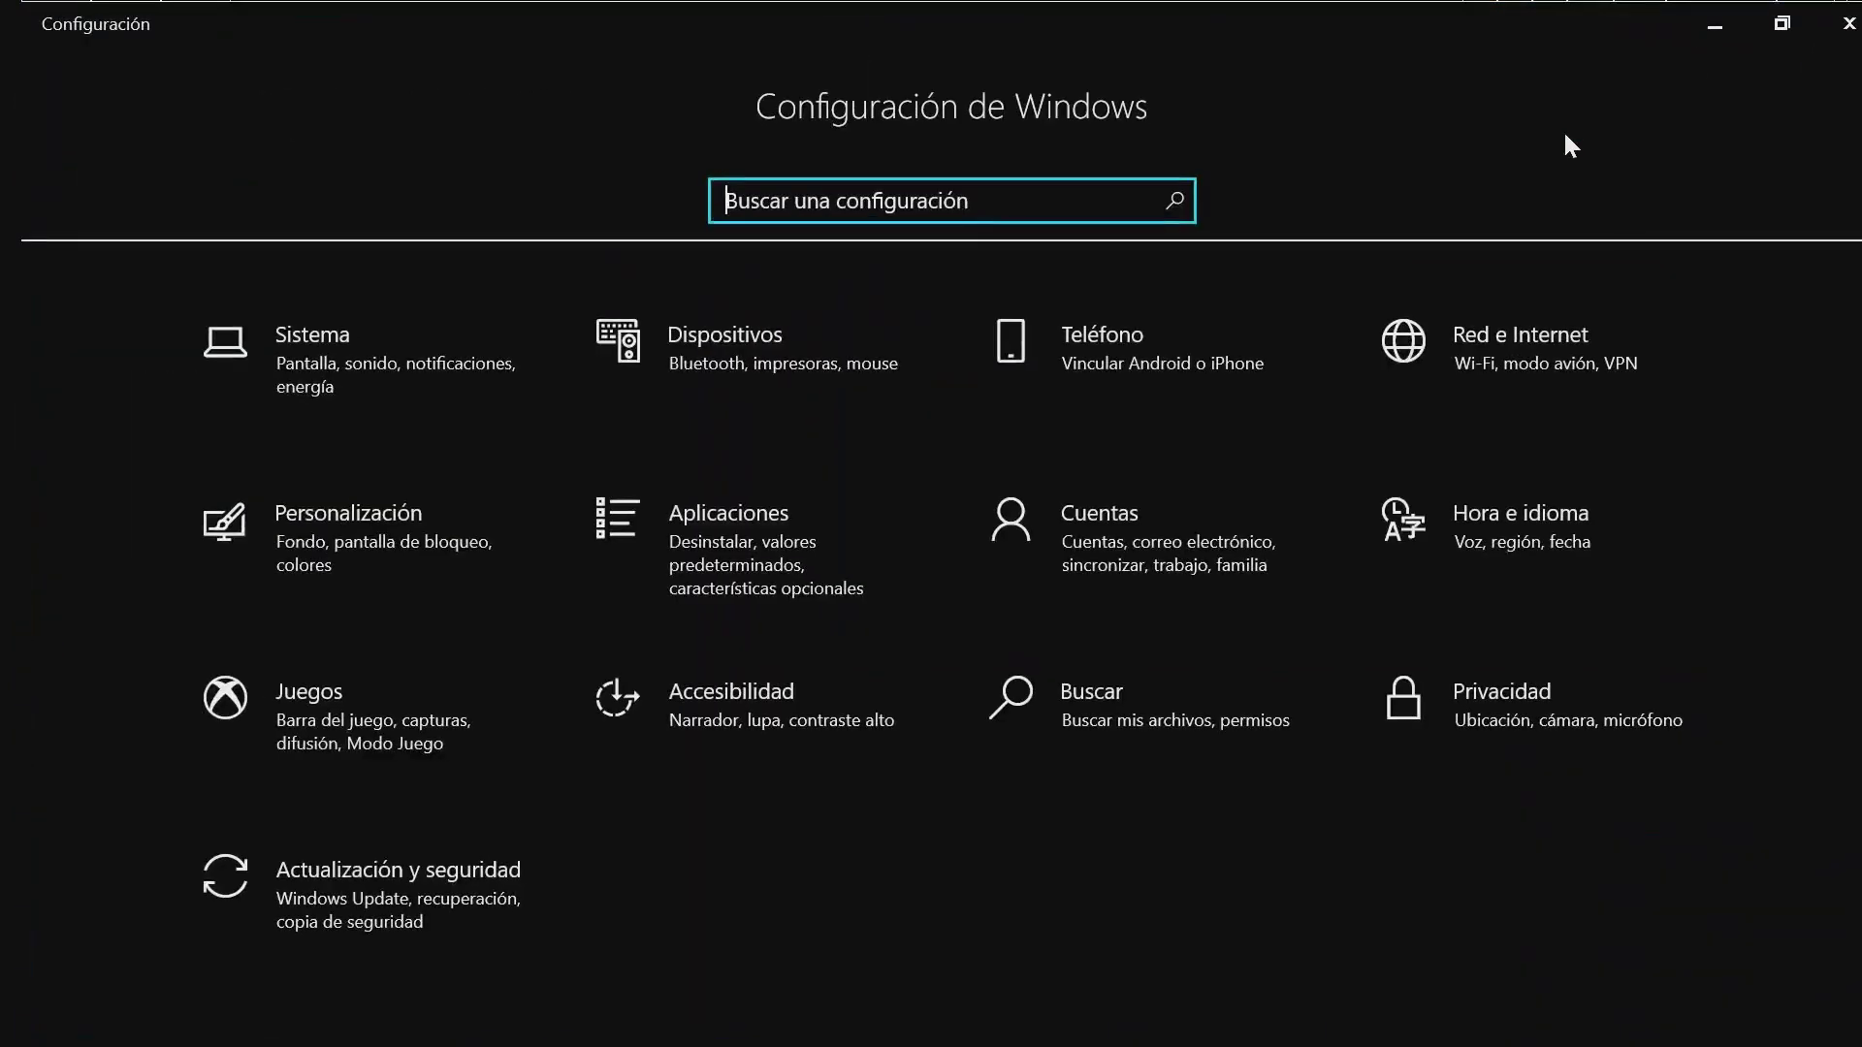
click(337, 356)
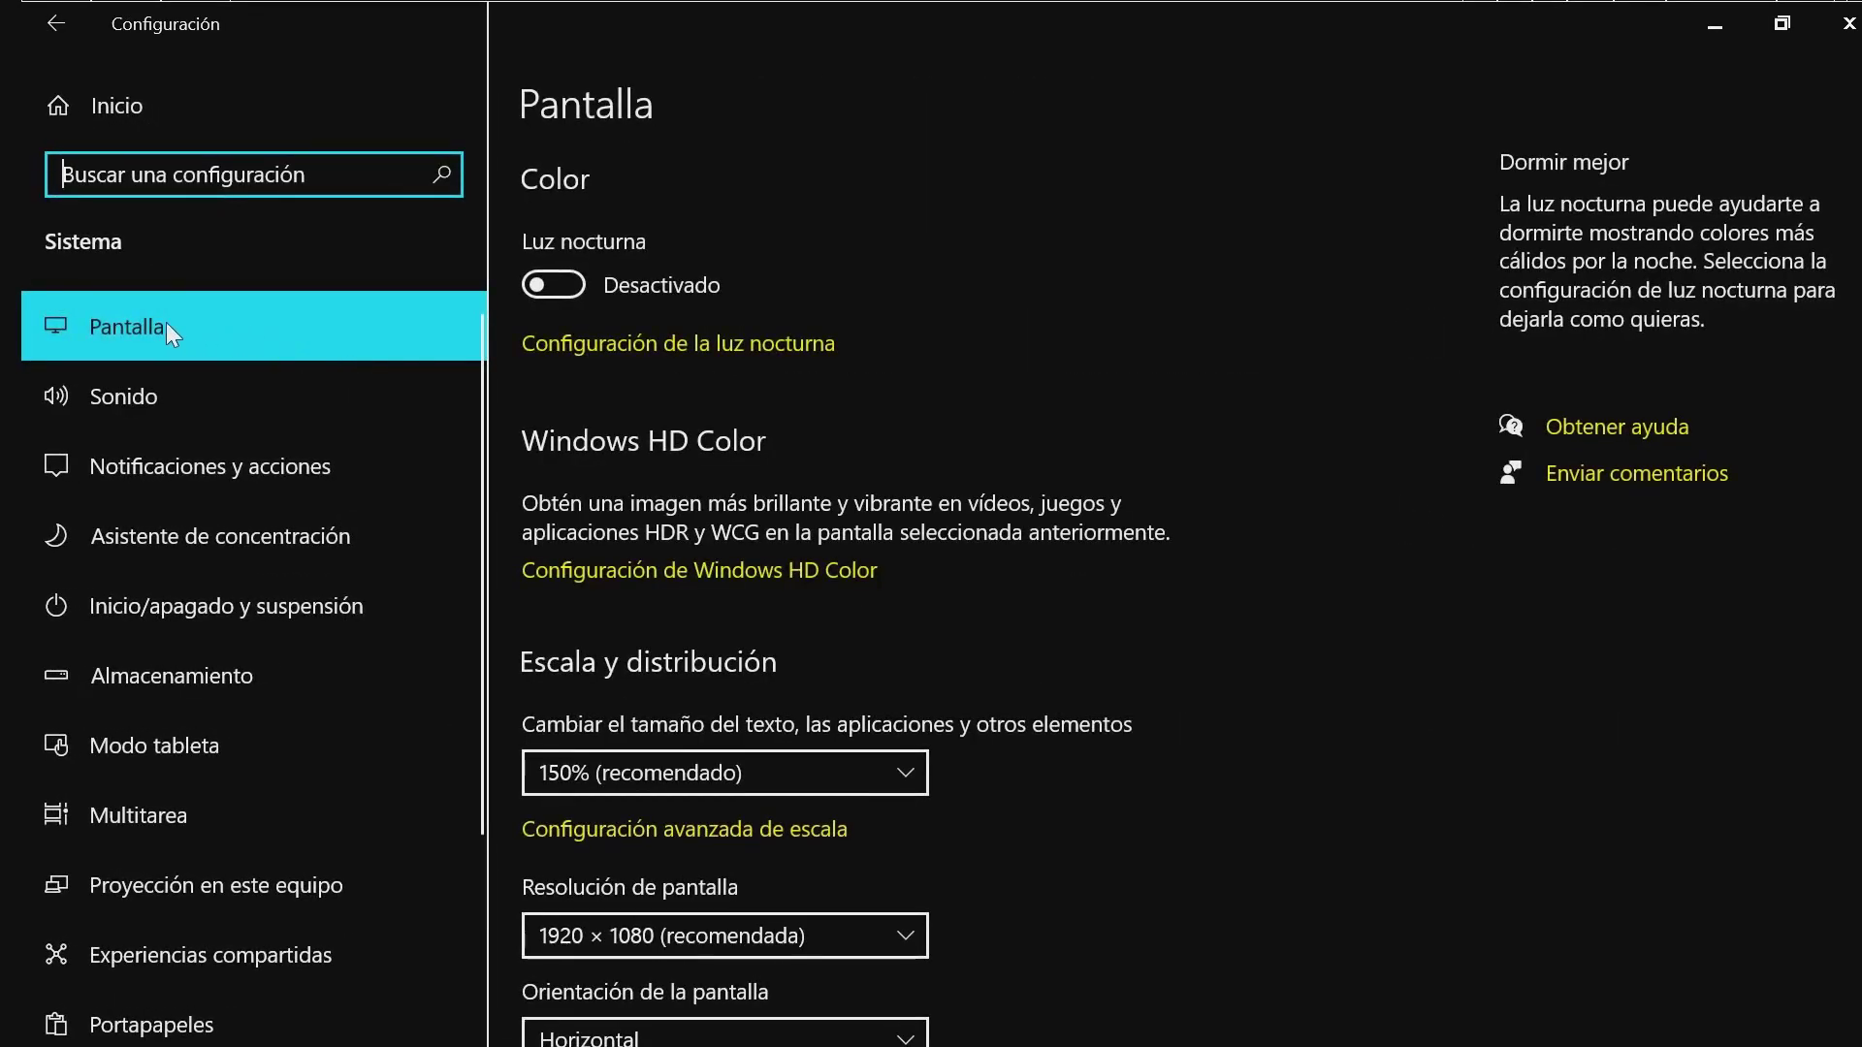
click(139, 389)
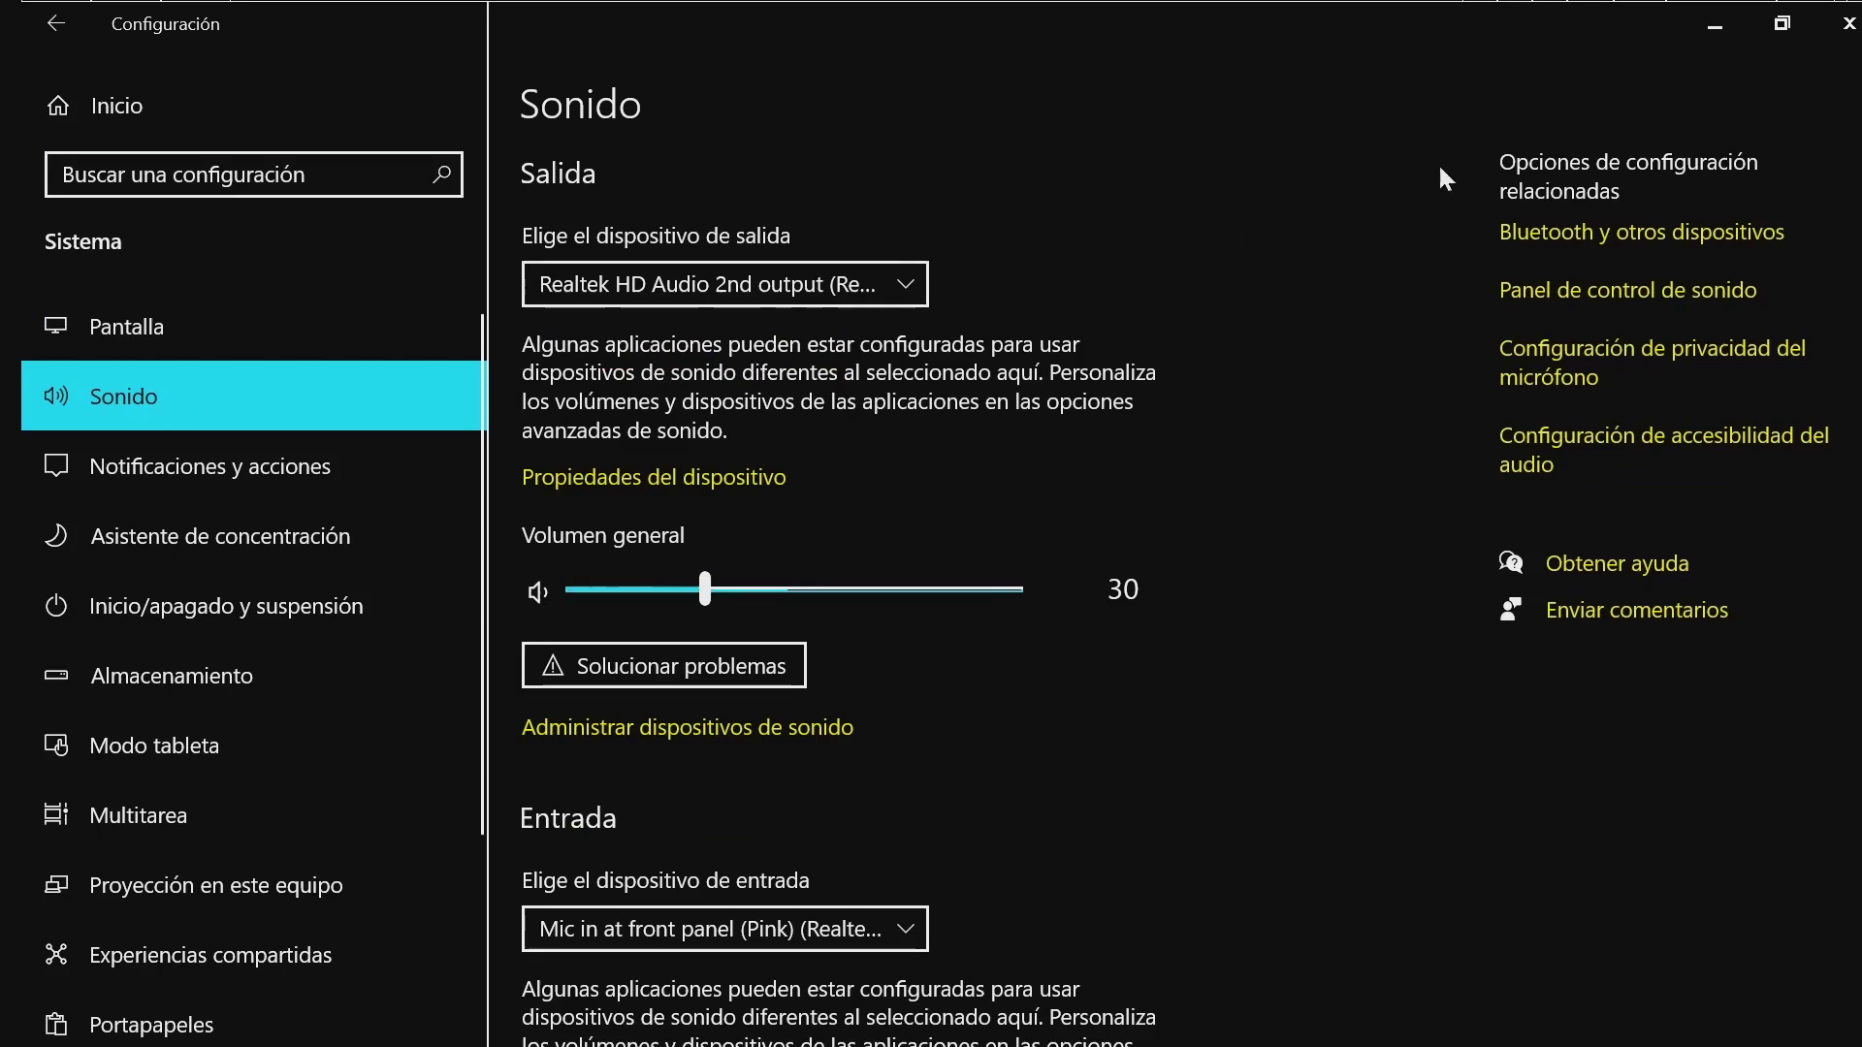
click(1600, 299)
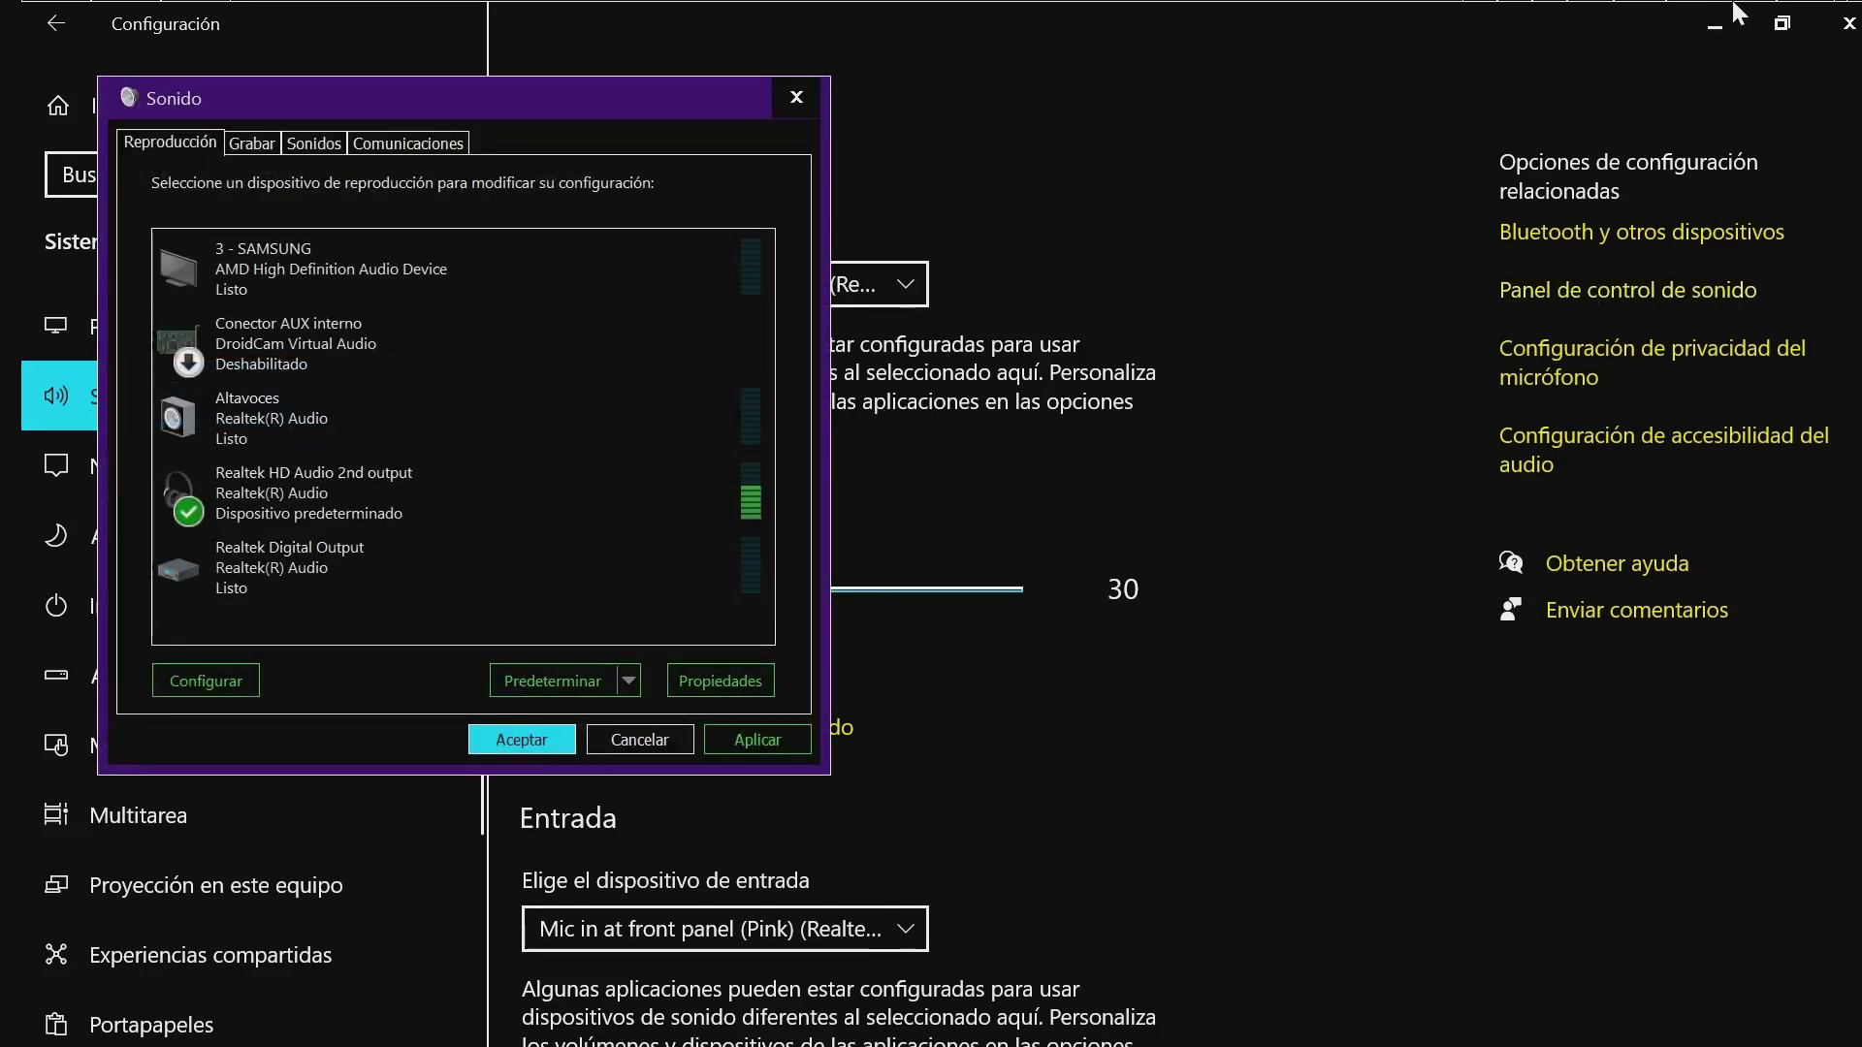
Minimise the Configuración window and move the Sonido dialog to the middle of the desktop.
mouse_move(1712, 36)
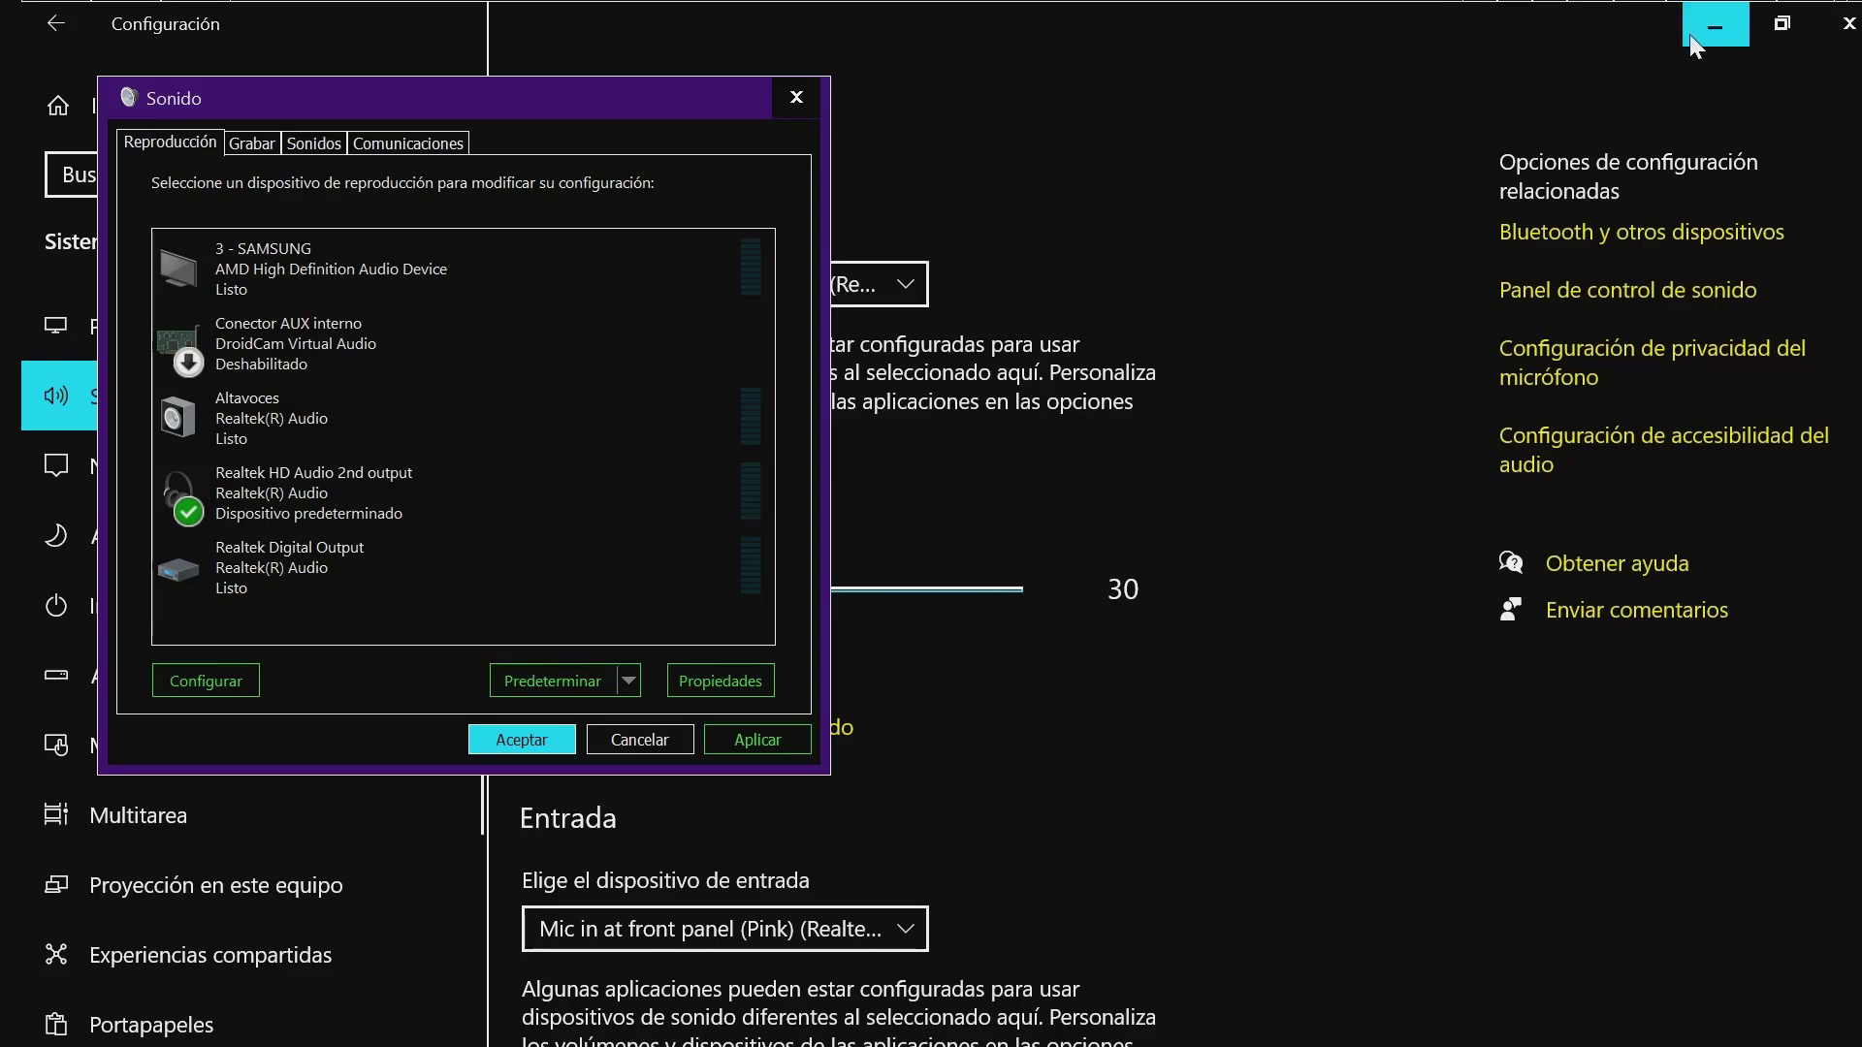
click(1688, 39)
click(1688, 33)
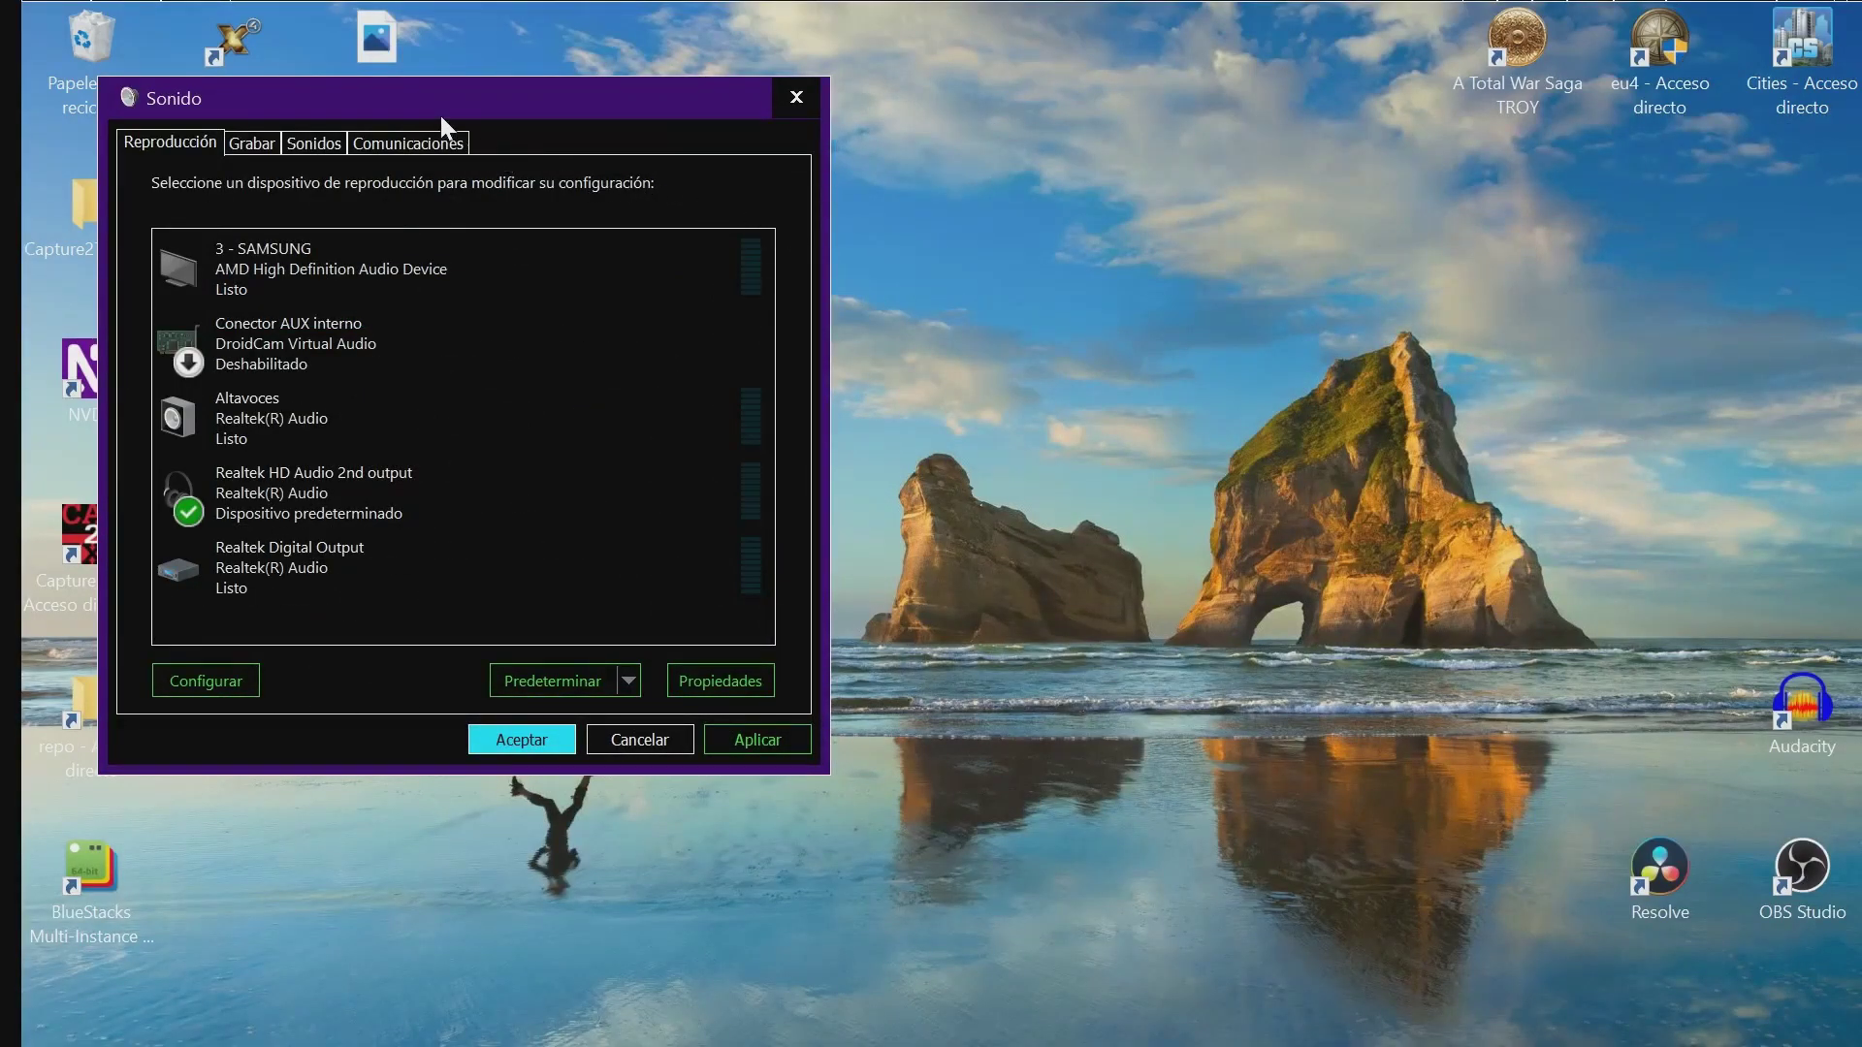
drag(443, 109, 880, 247)
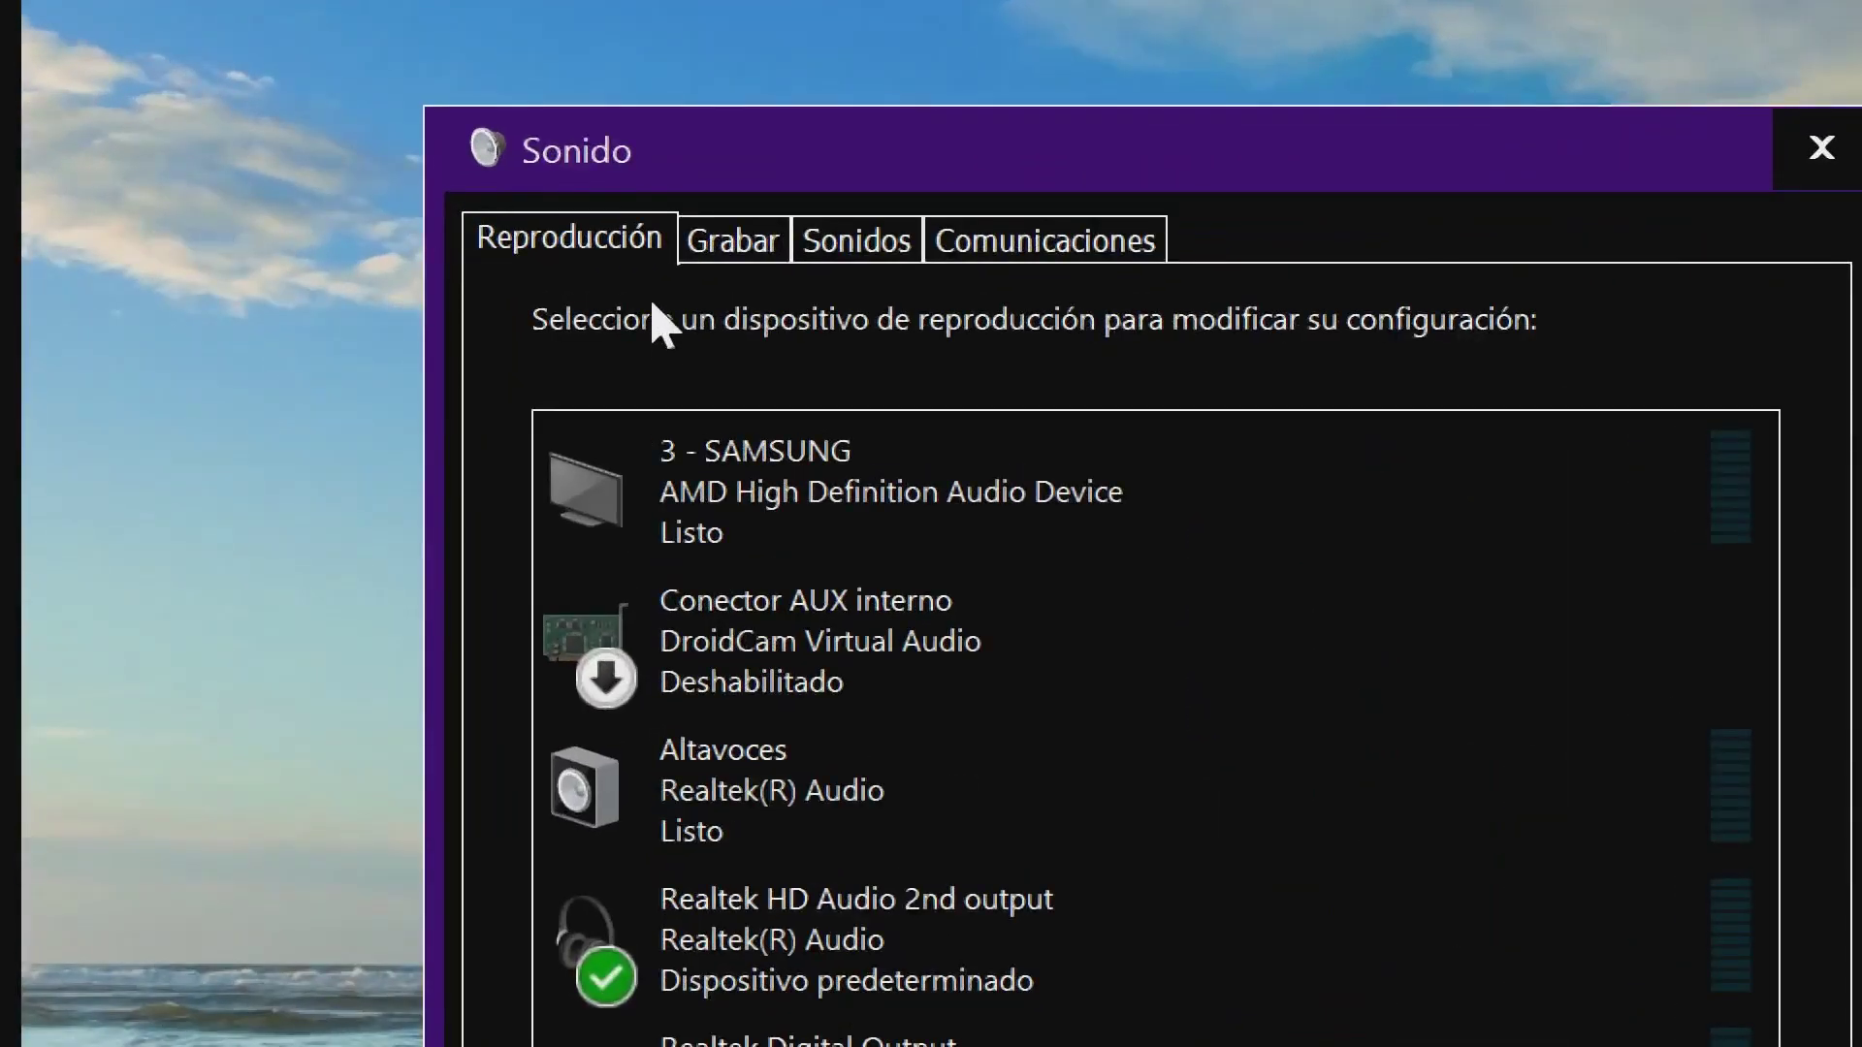
Check the Escuchar options of the recording device Mic in at front panel (Pink) and accept its properties.
click(723, 257)
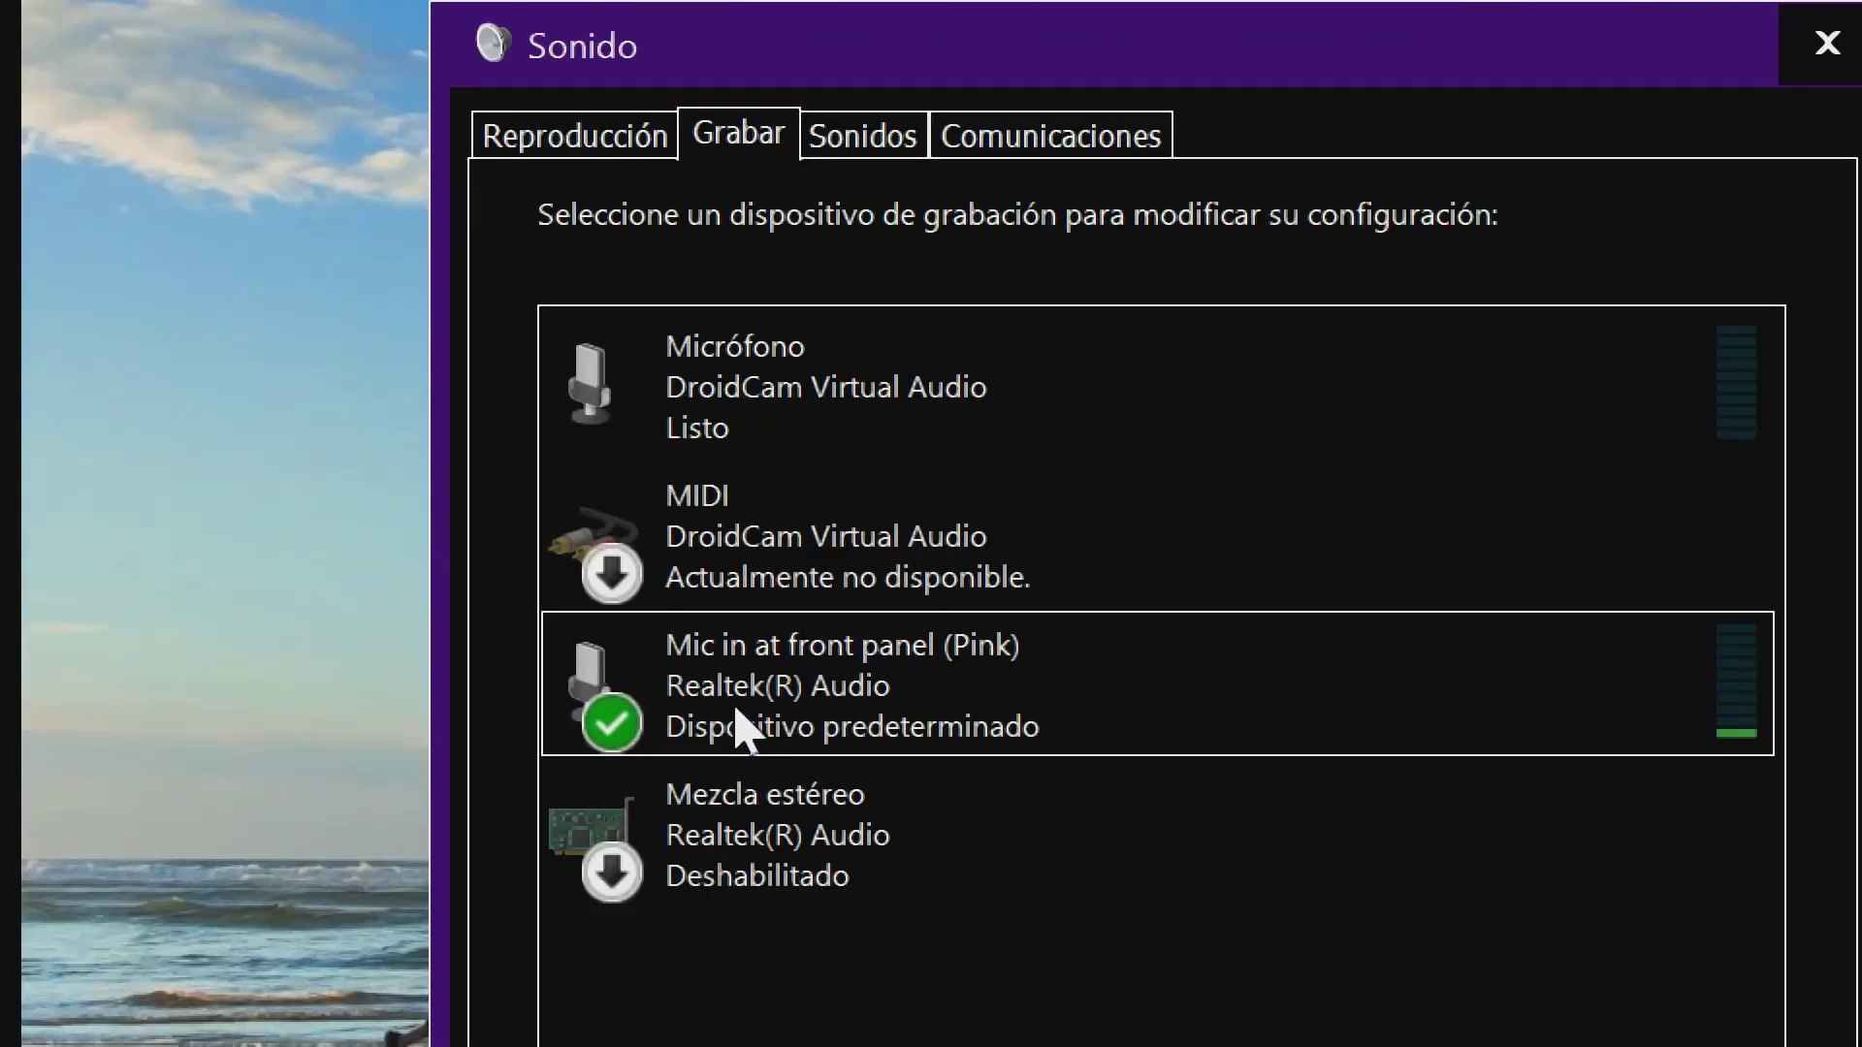
double_click(742, 729)
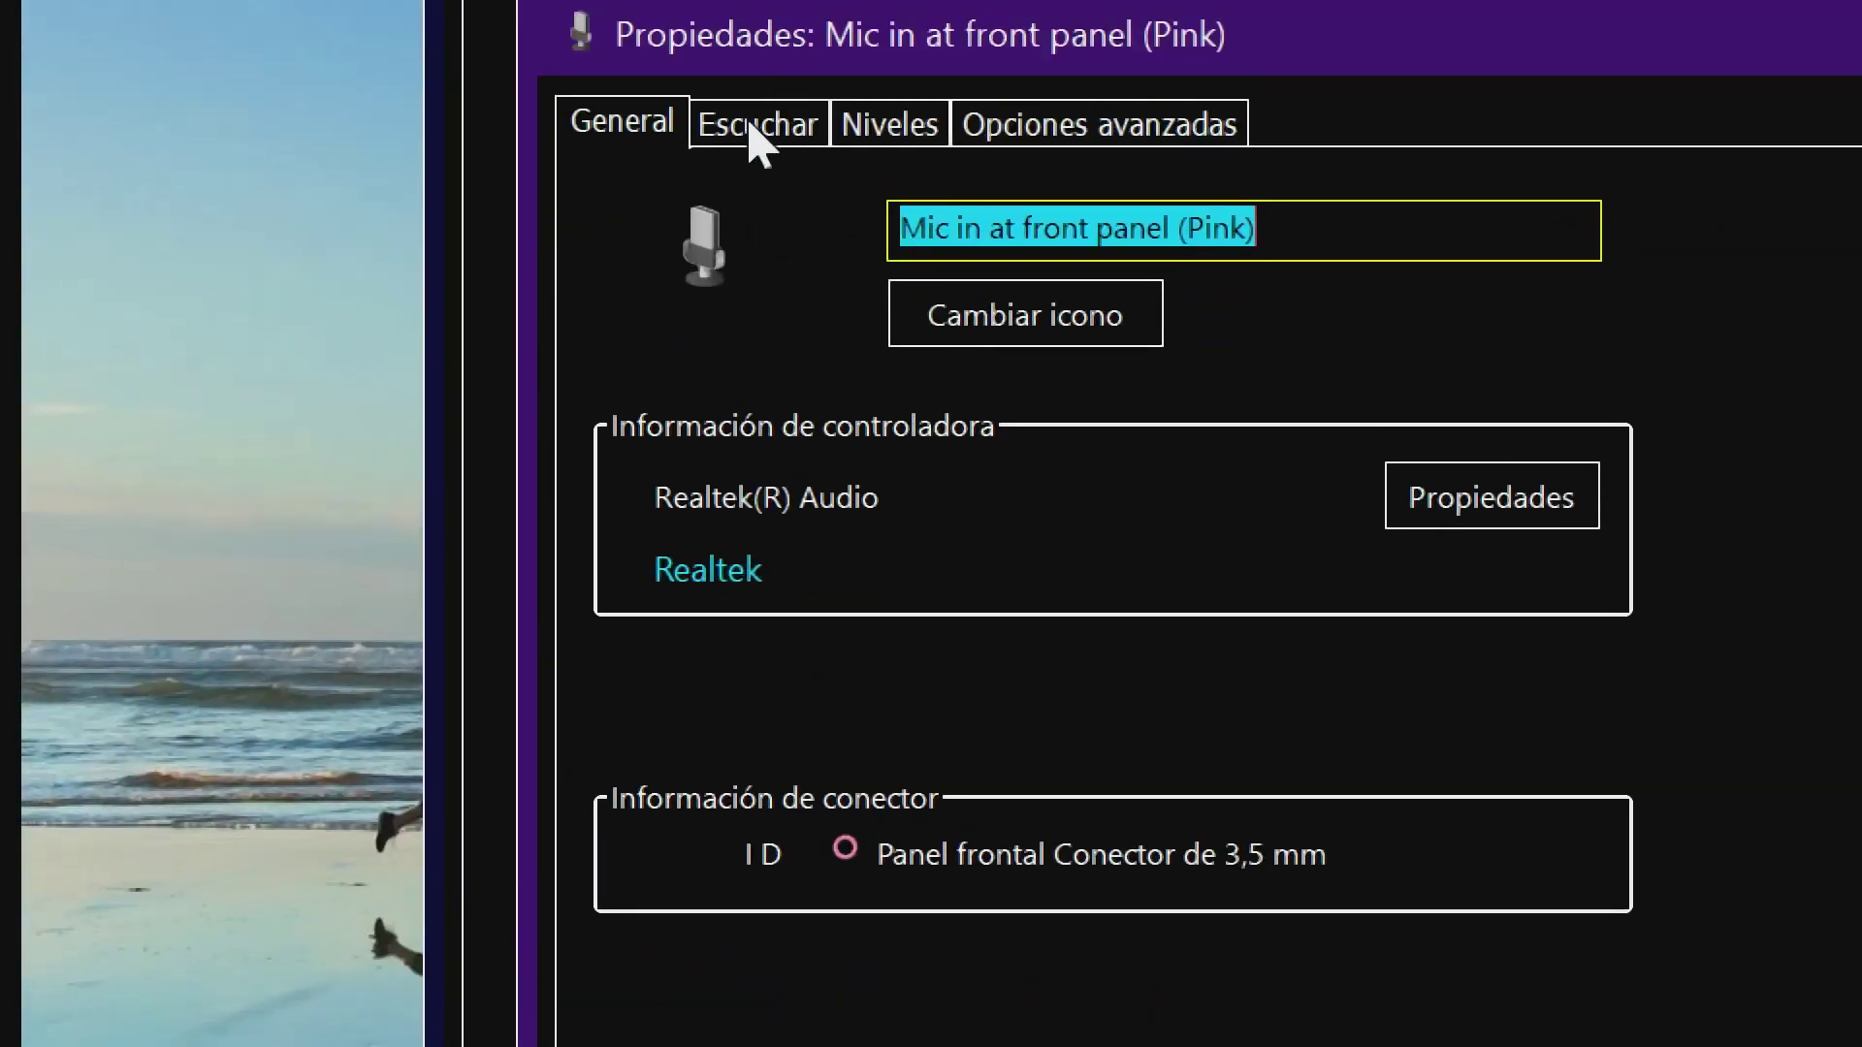
click(753, 127)
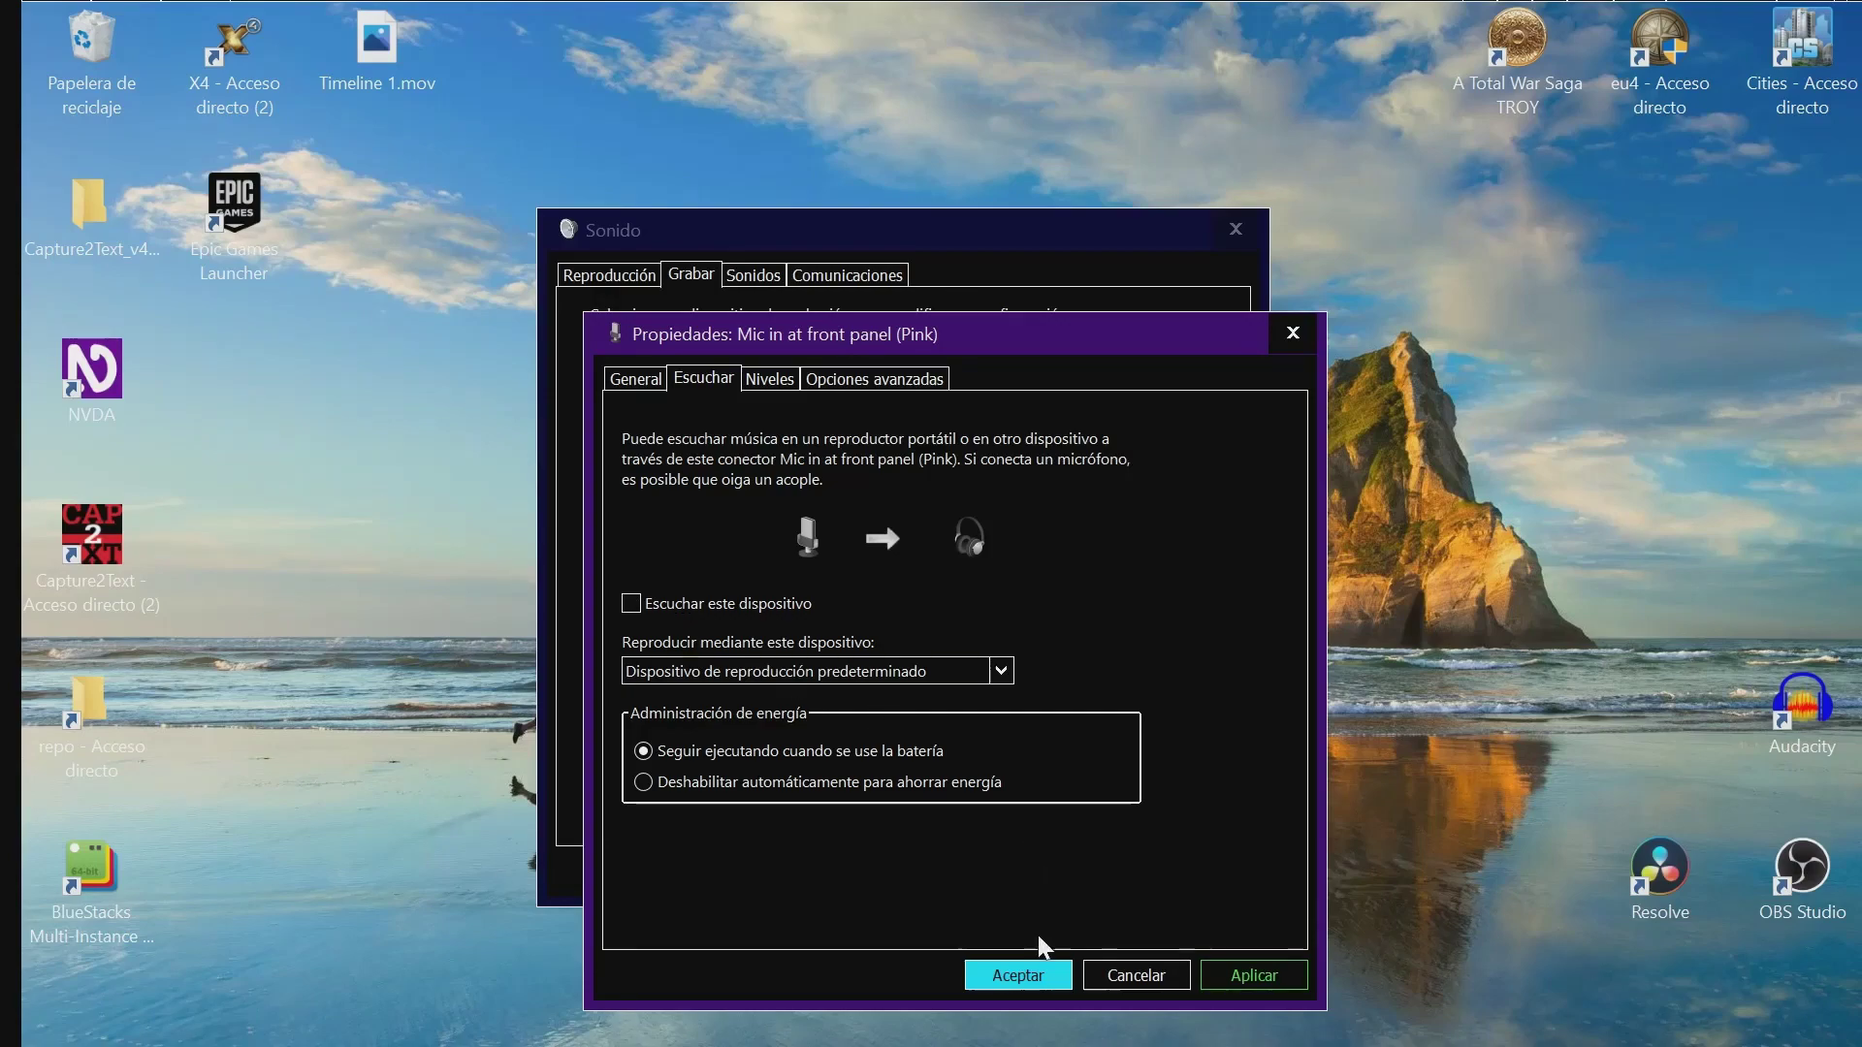
click(1026, 971)
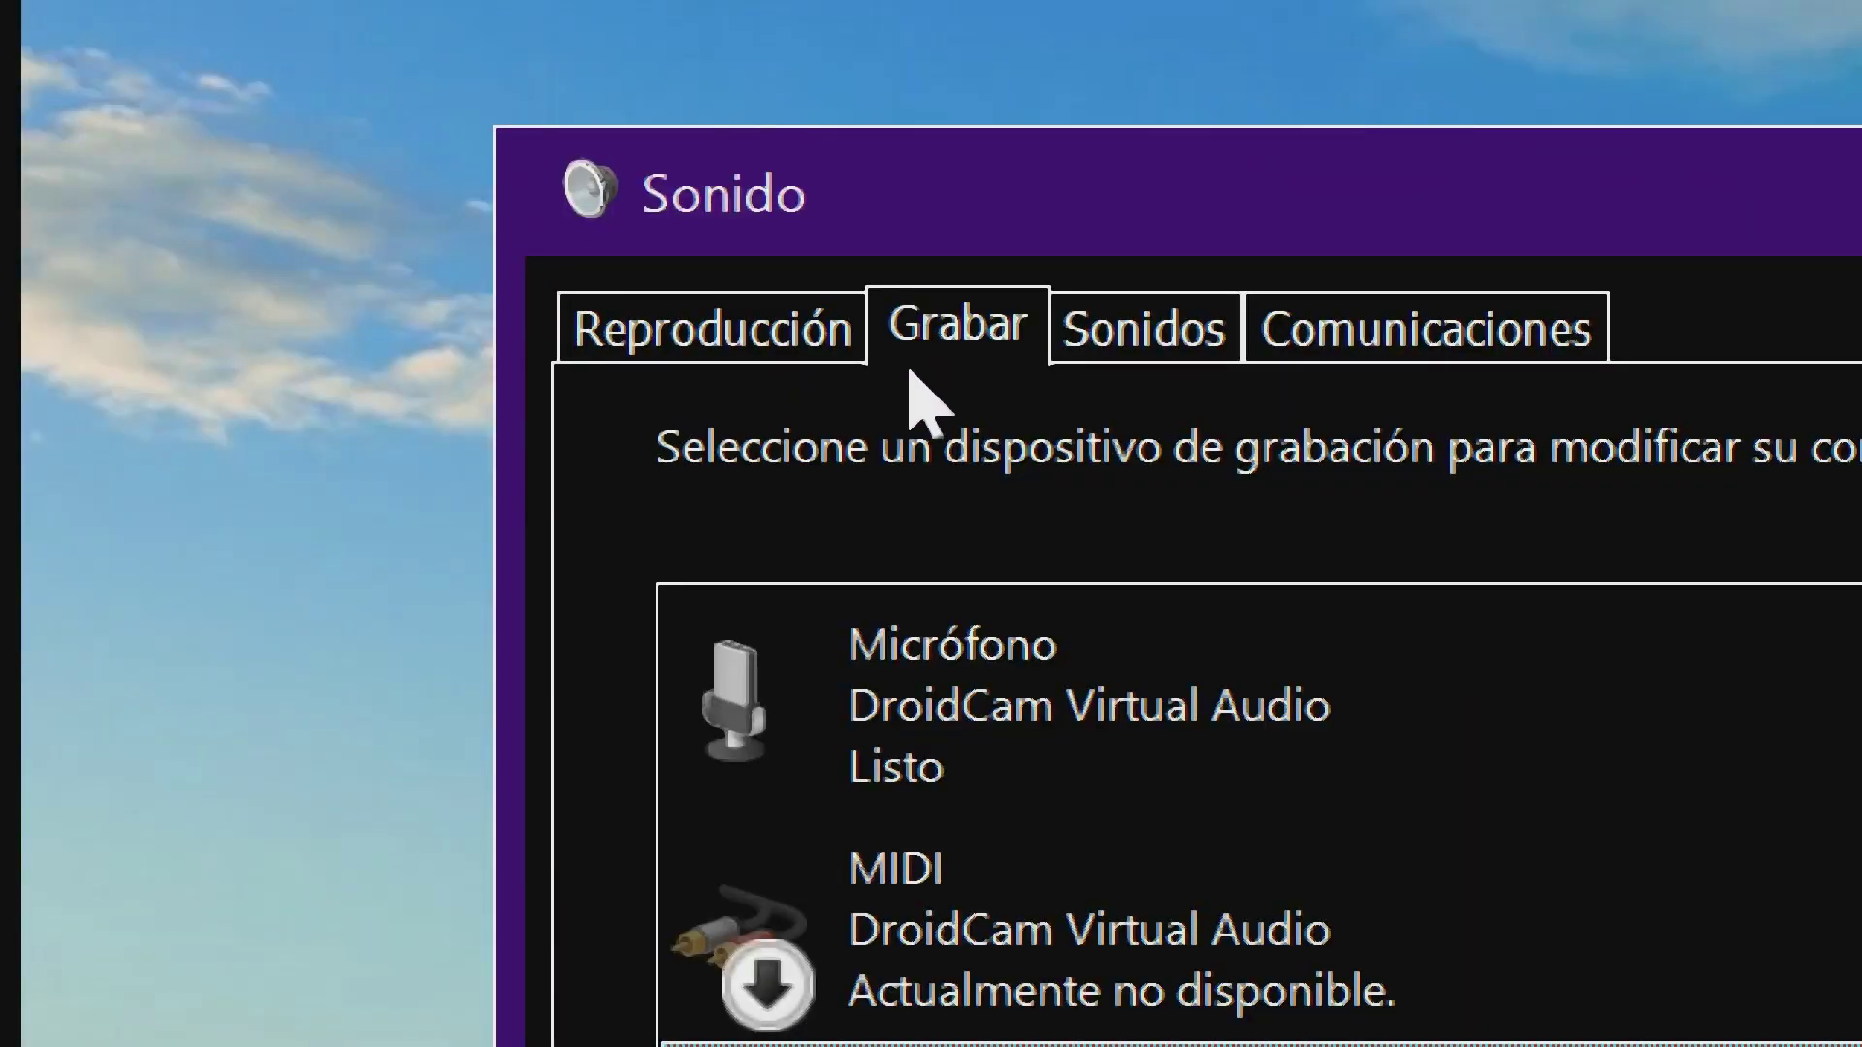
Toggle the Micrófono mute off and back on in the levels of the Altavoces playback device and accept the properties.
click(717, 328)
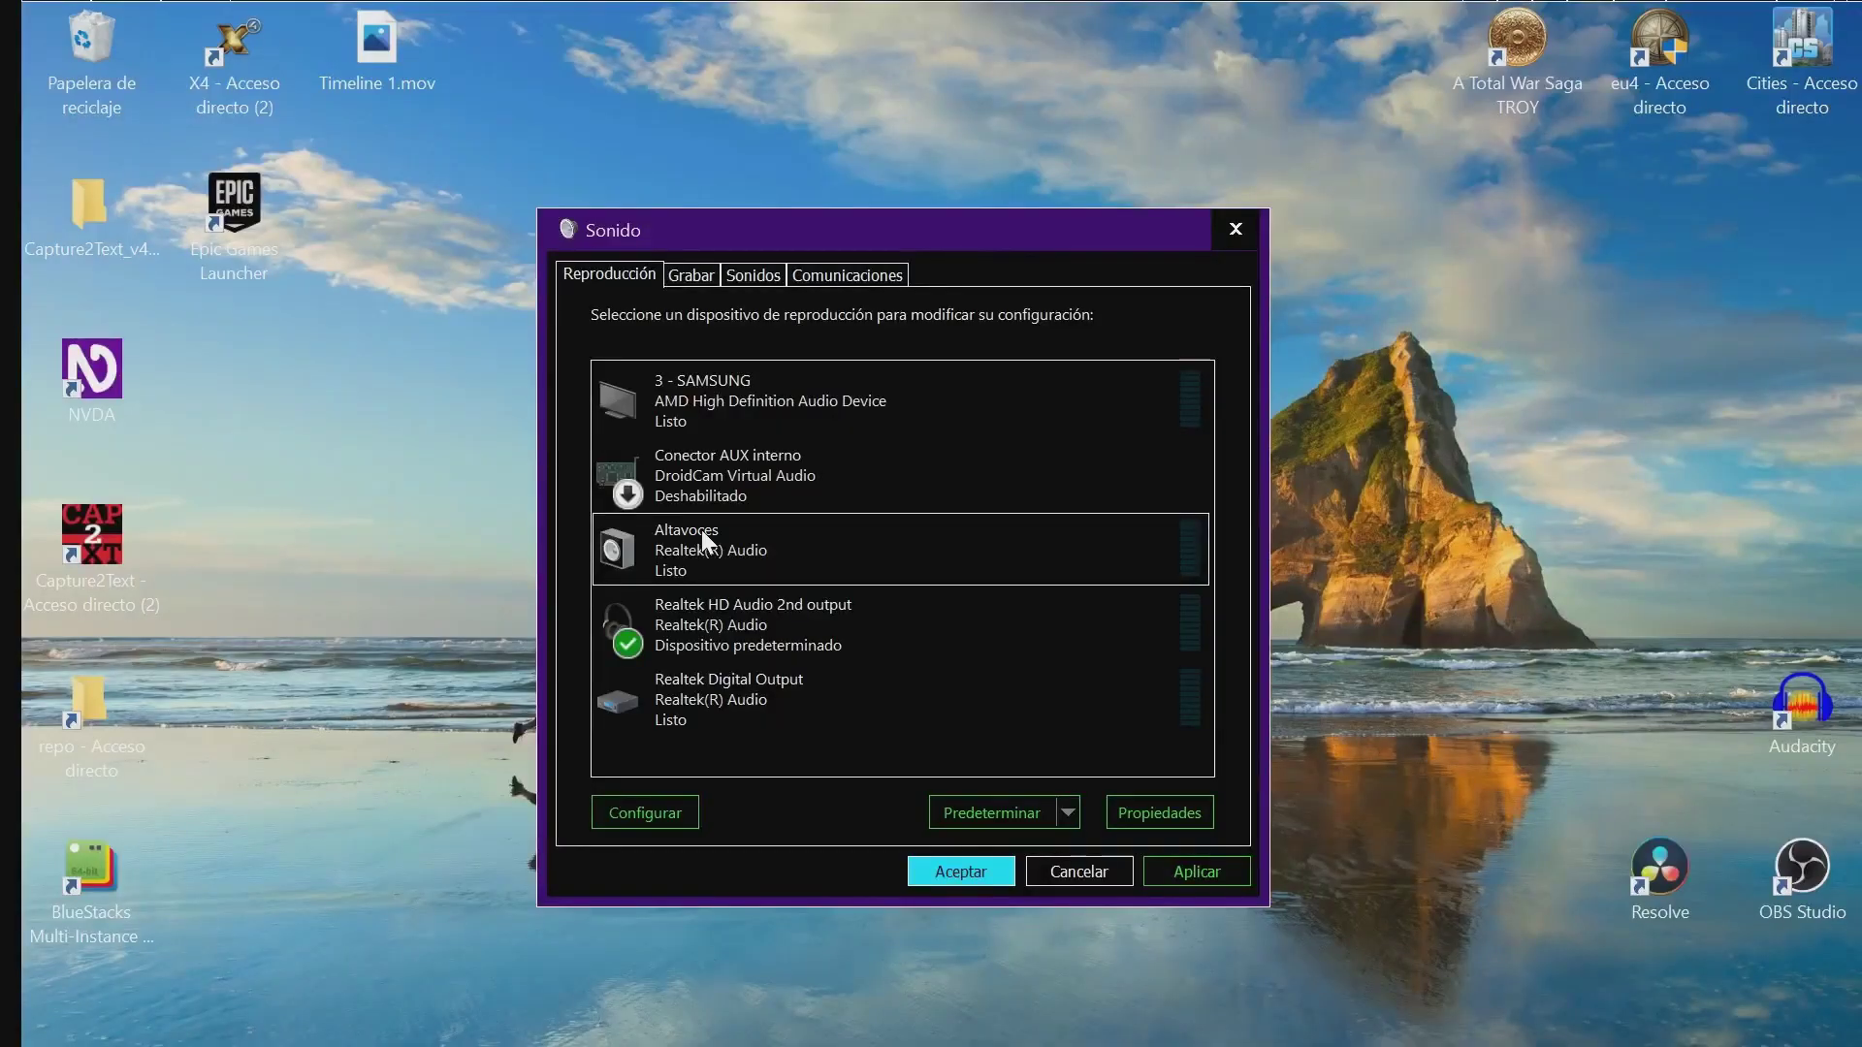
double_click(702, 531)
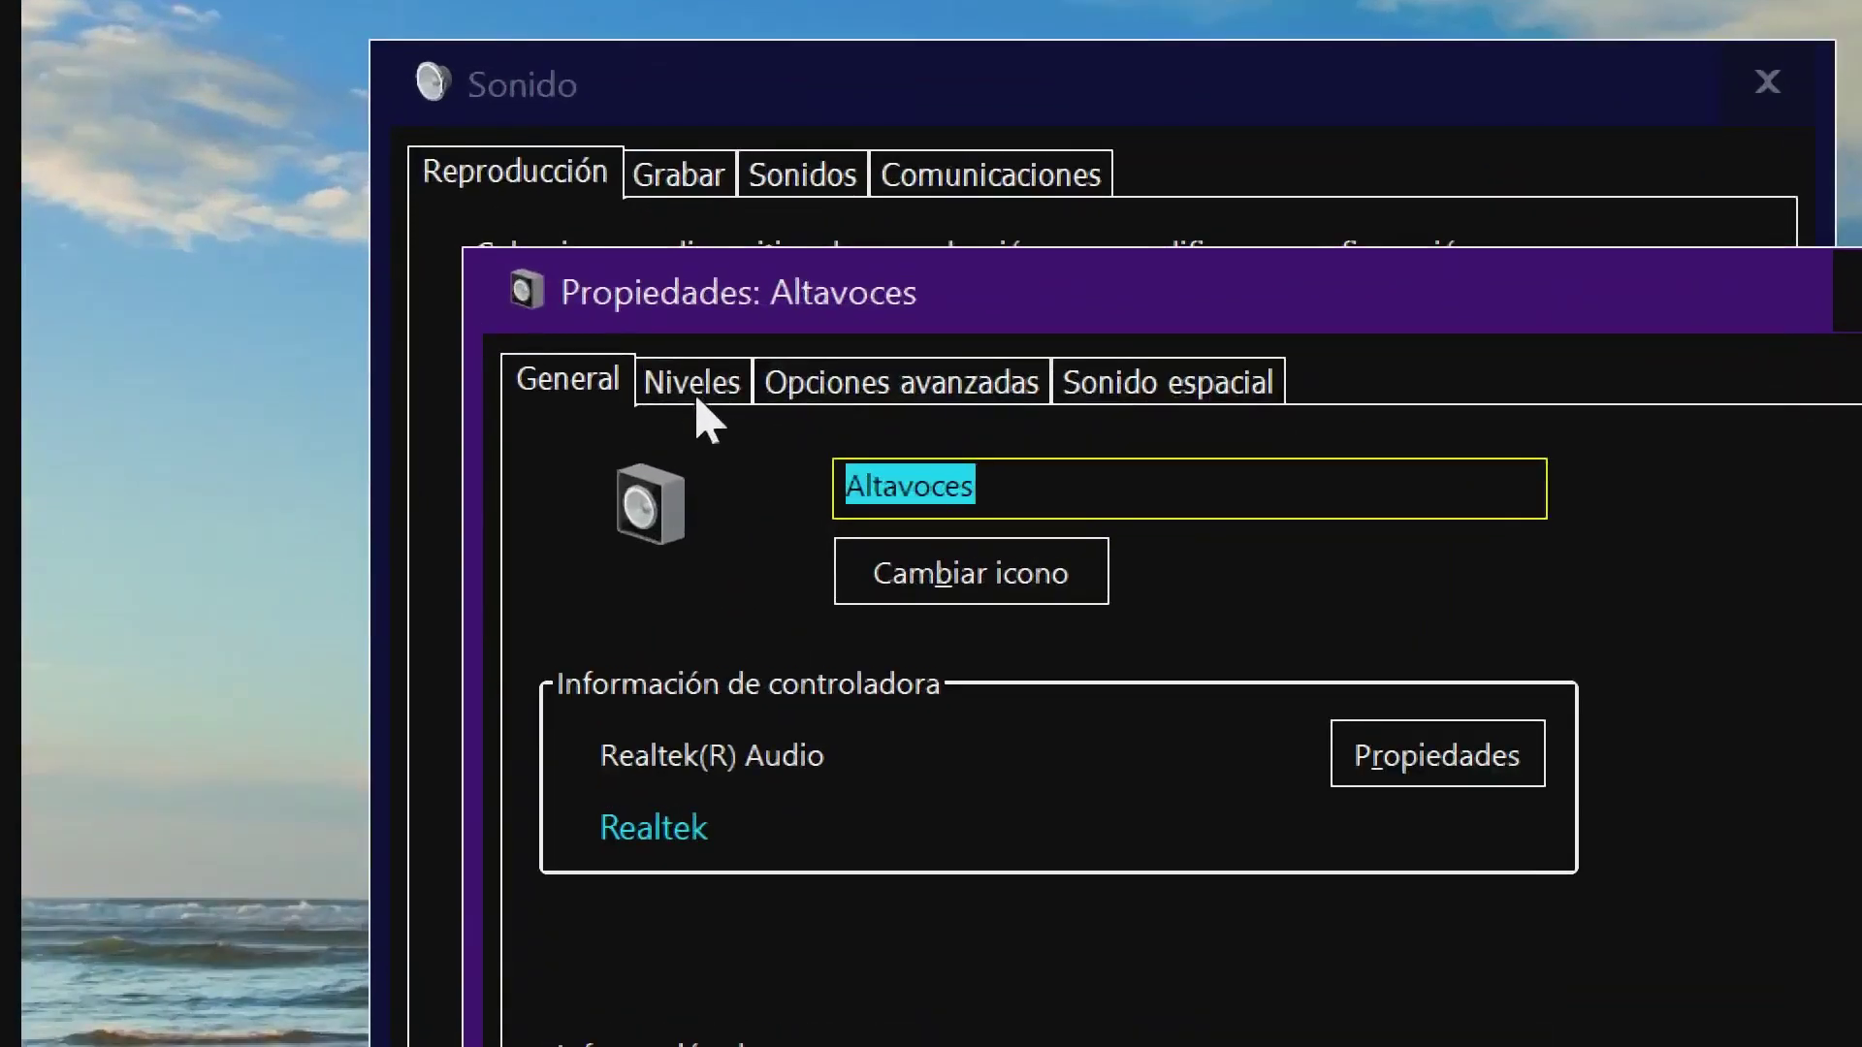
click(698, 379)
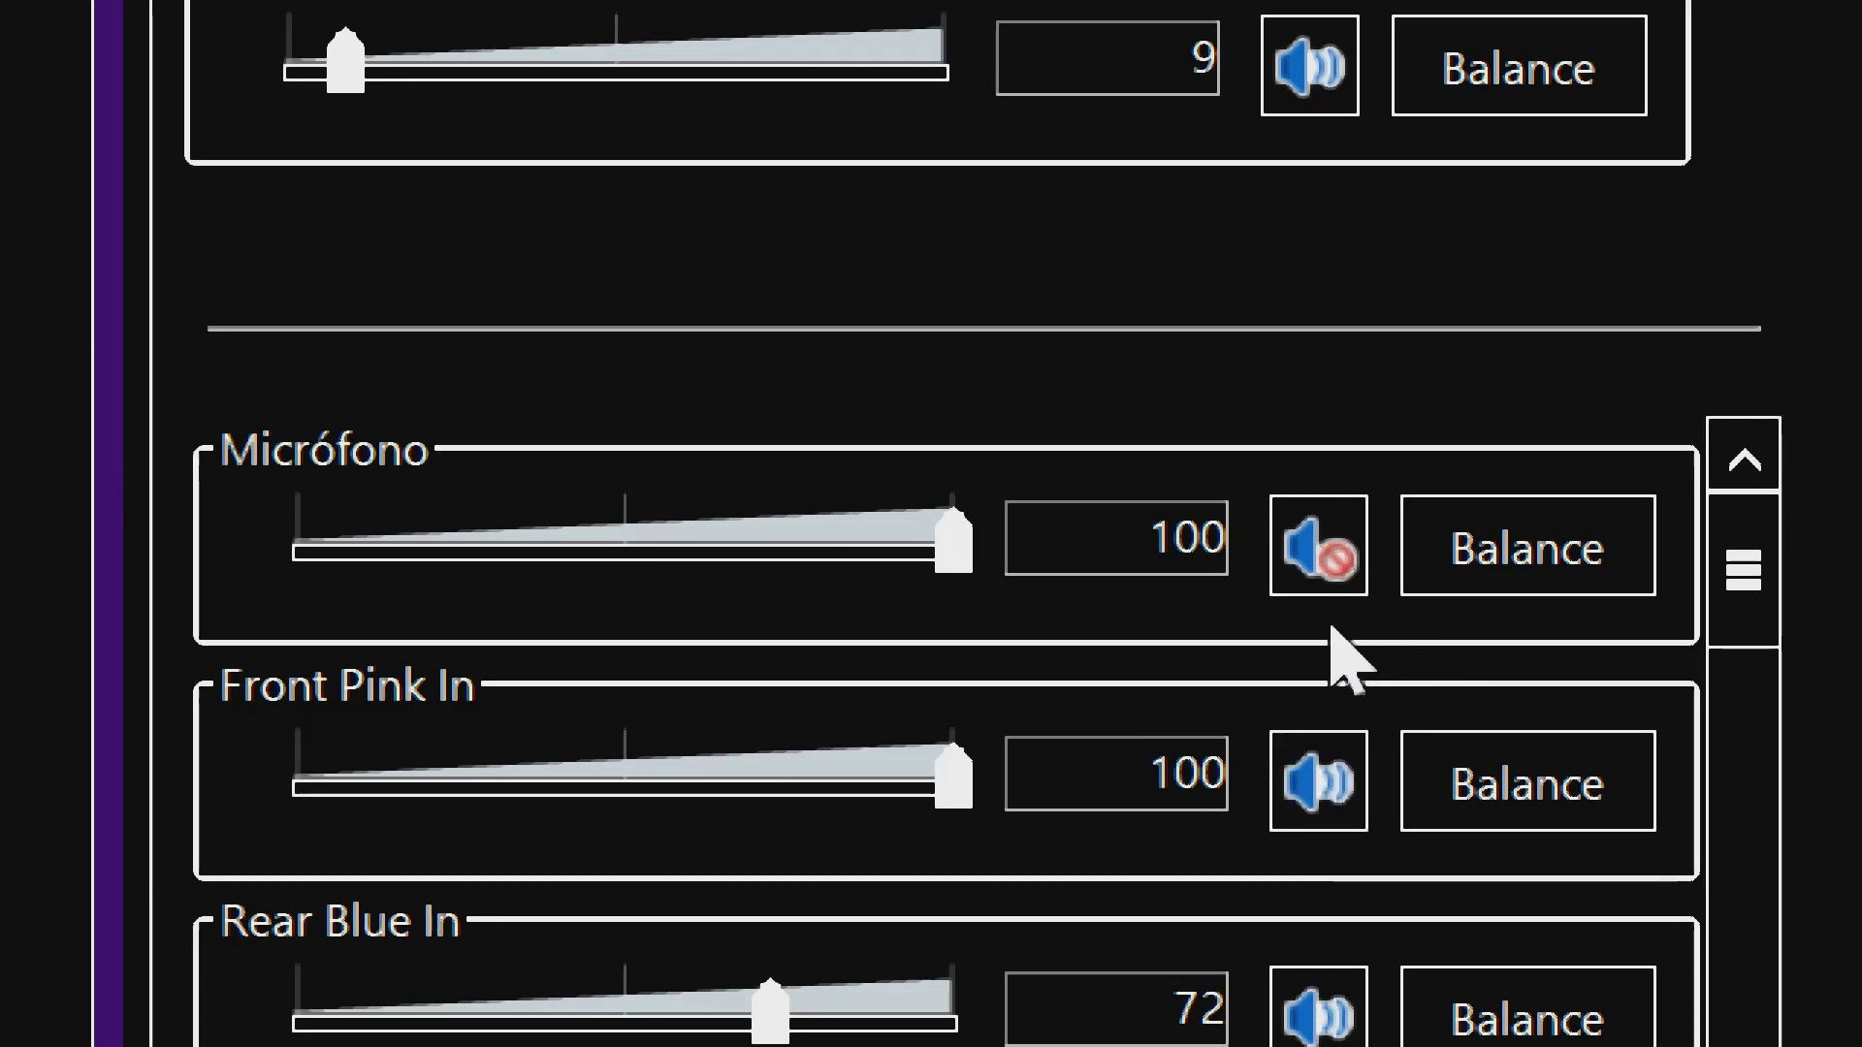
click(1325, 582)
click(1328, 570)
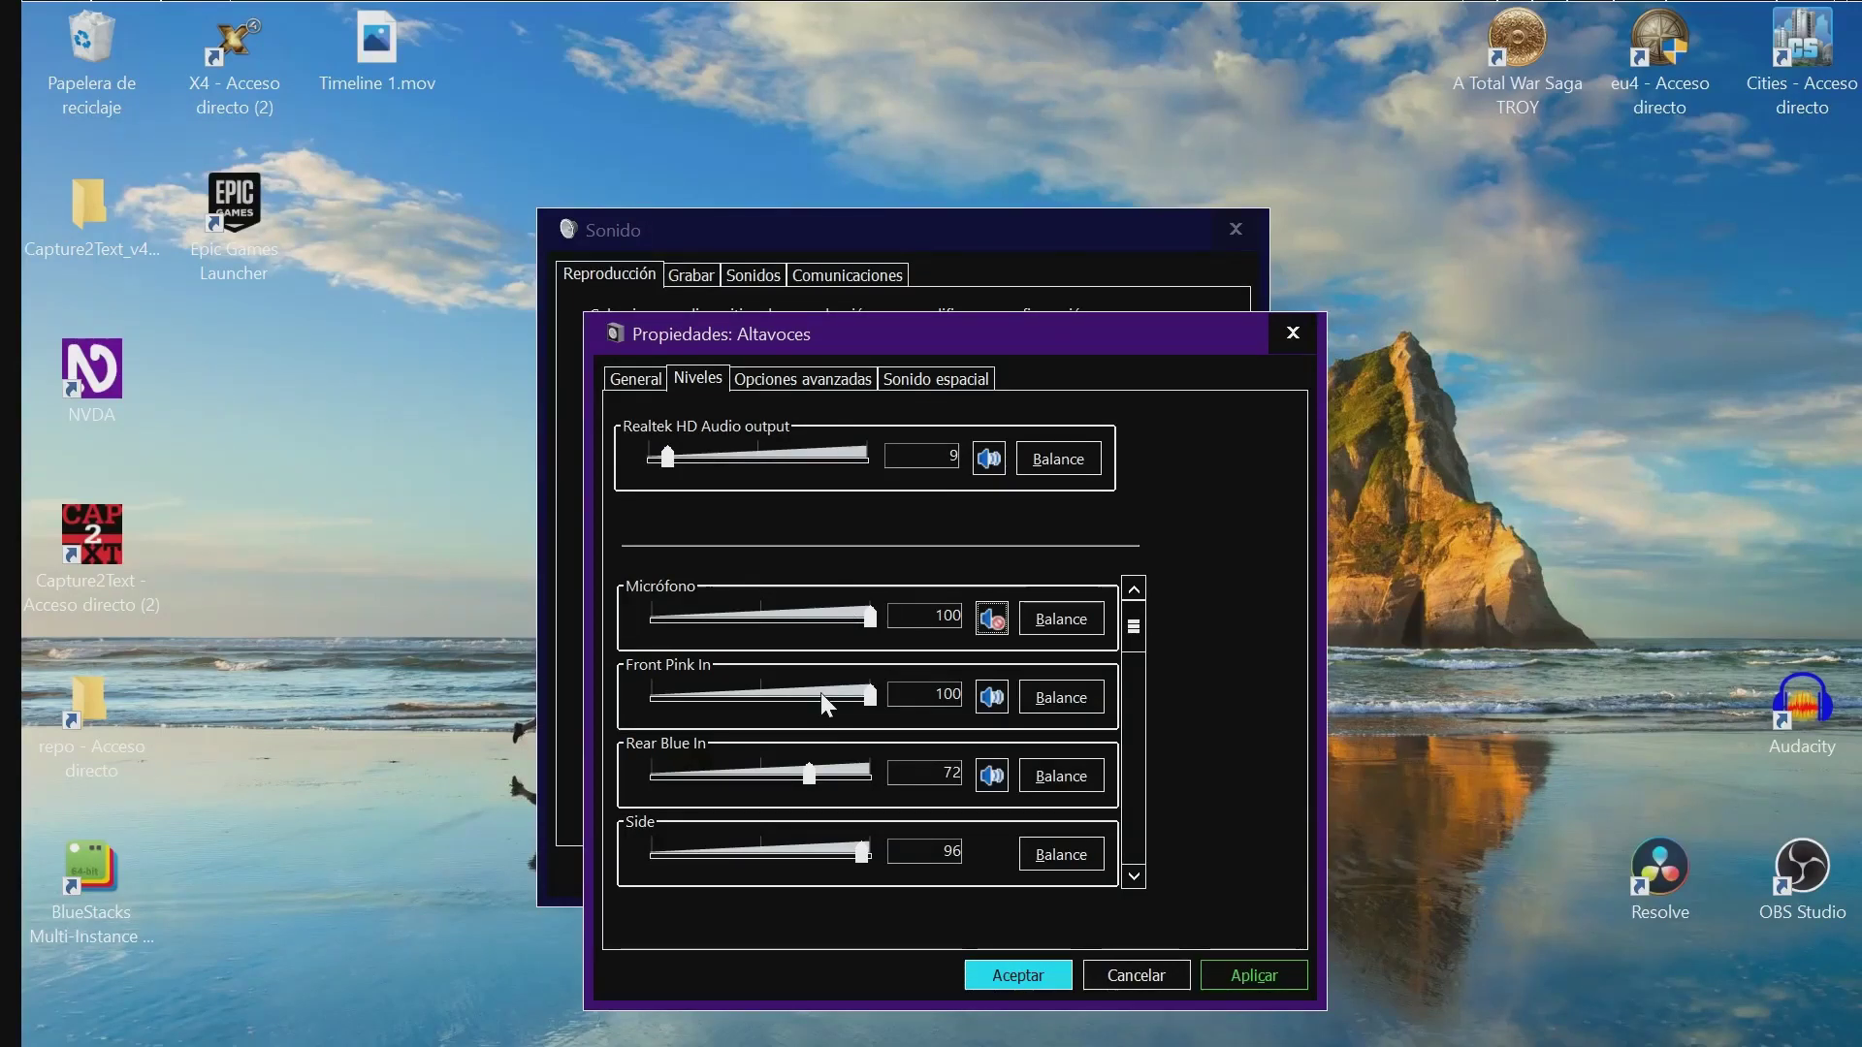
click(1007, 977)
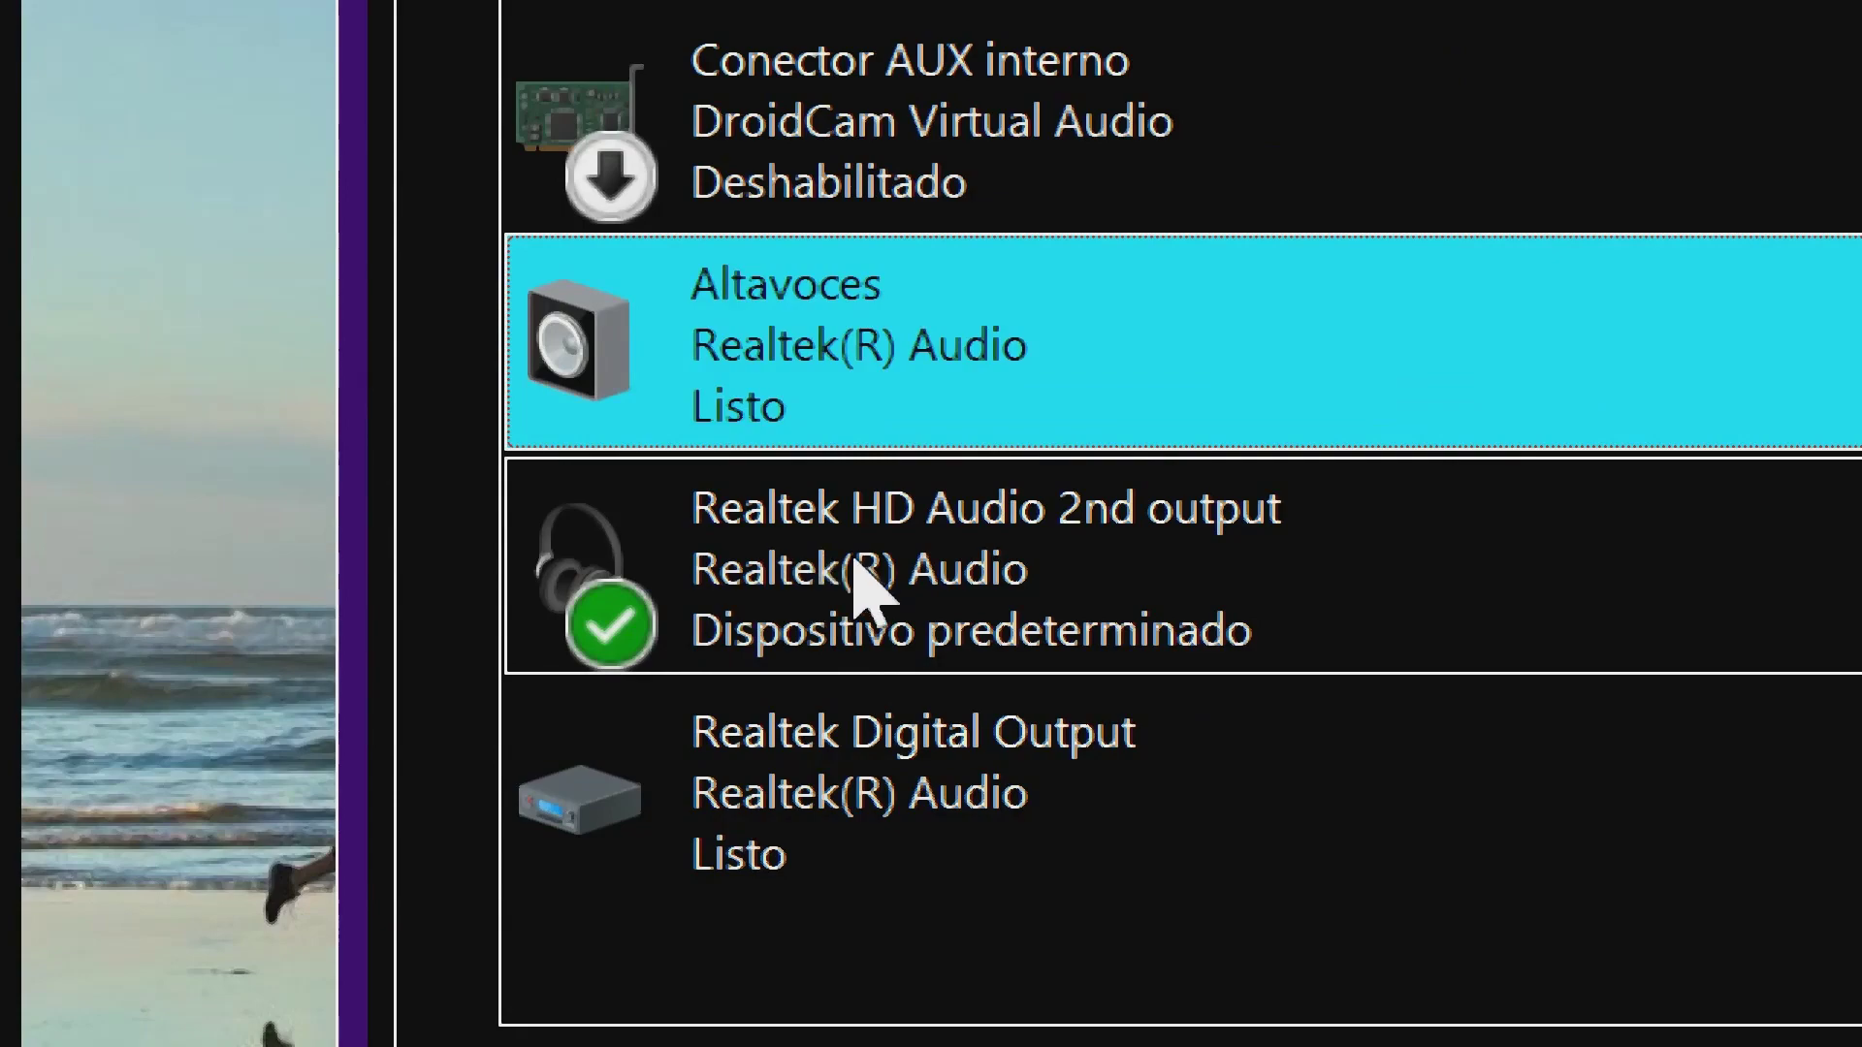
Inspect the levels of the Realtek HD Audio 2nd output playback device and close its properties.
double_click(932, 583)
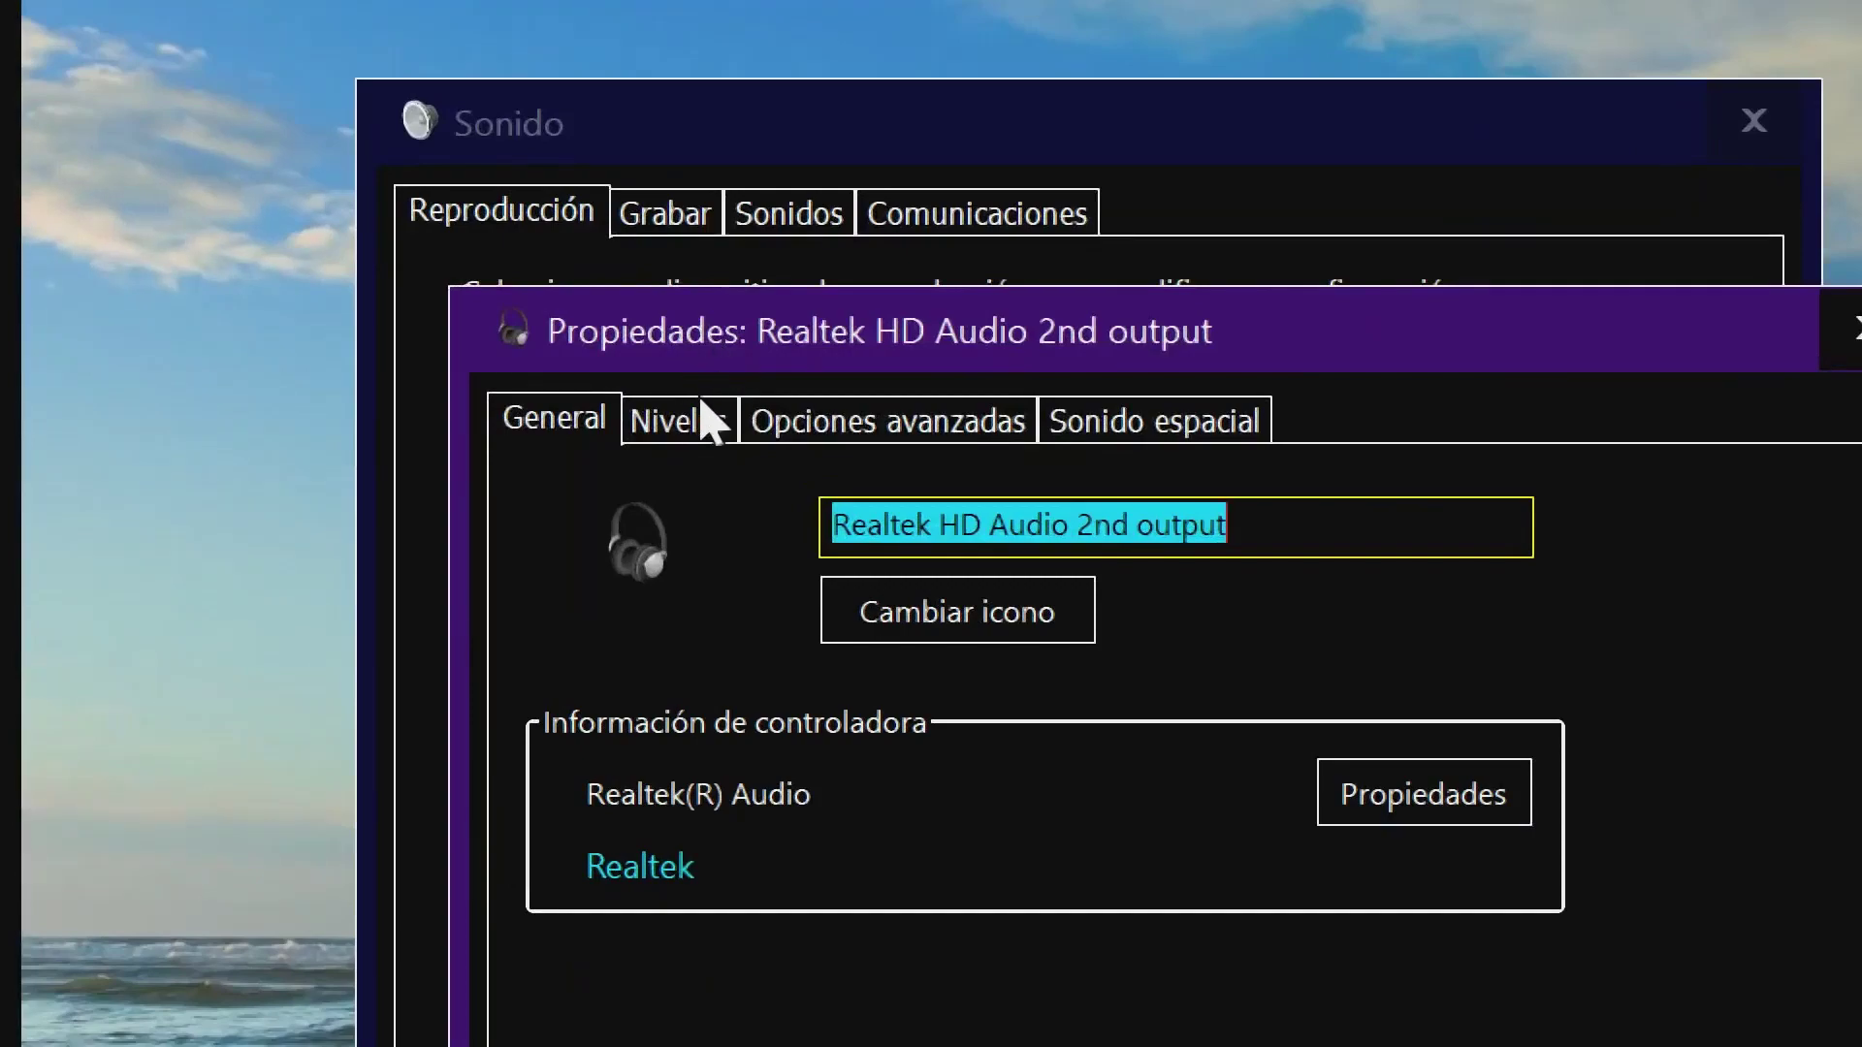
click(716, 380)
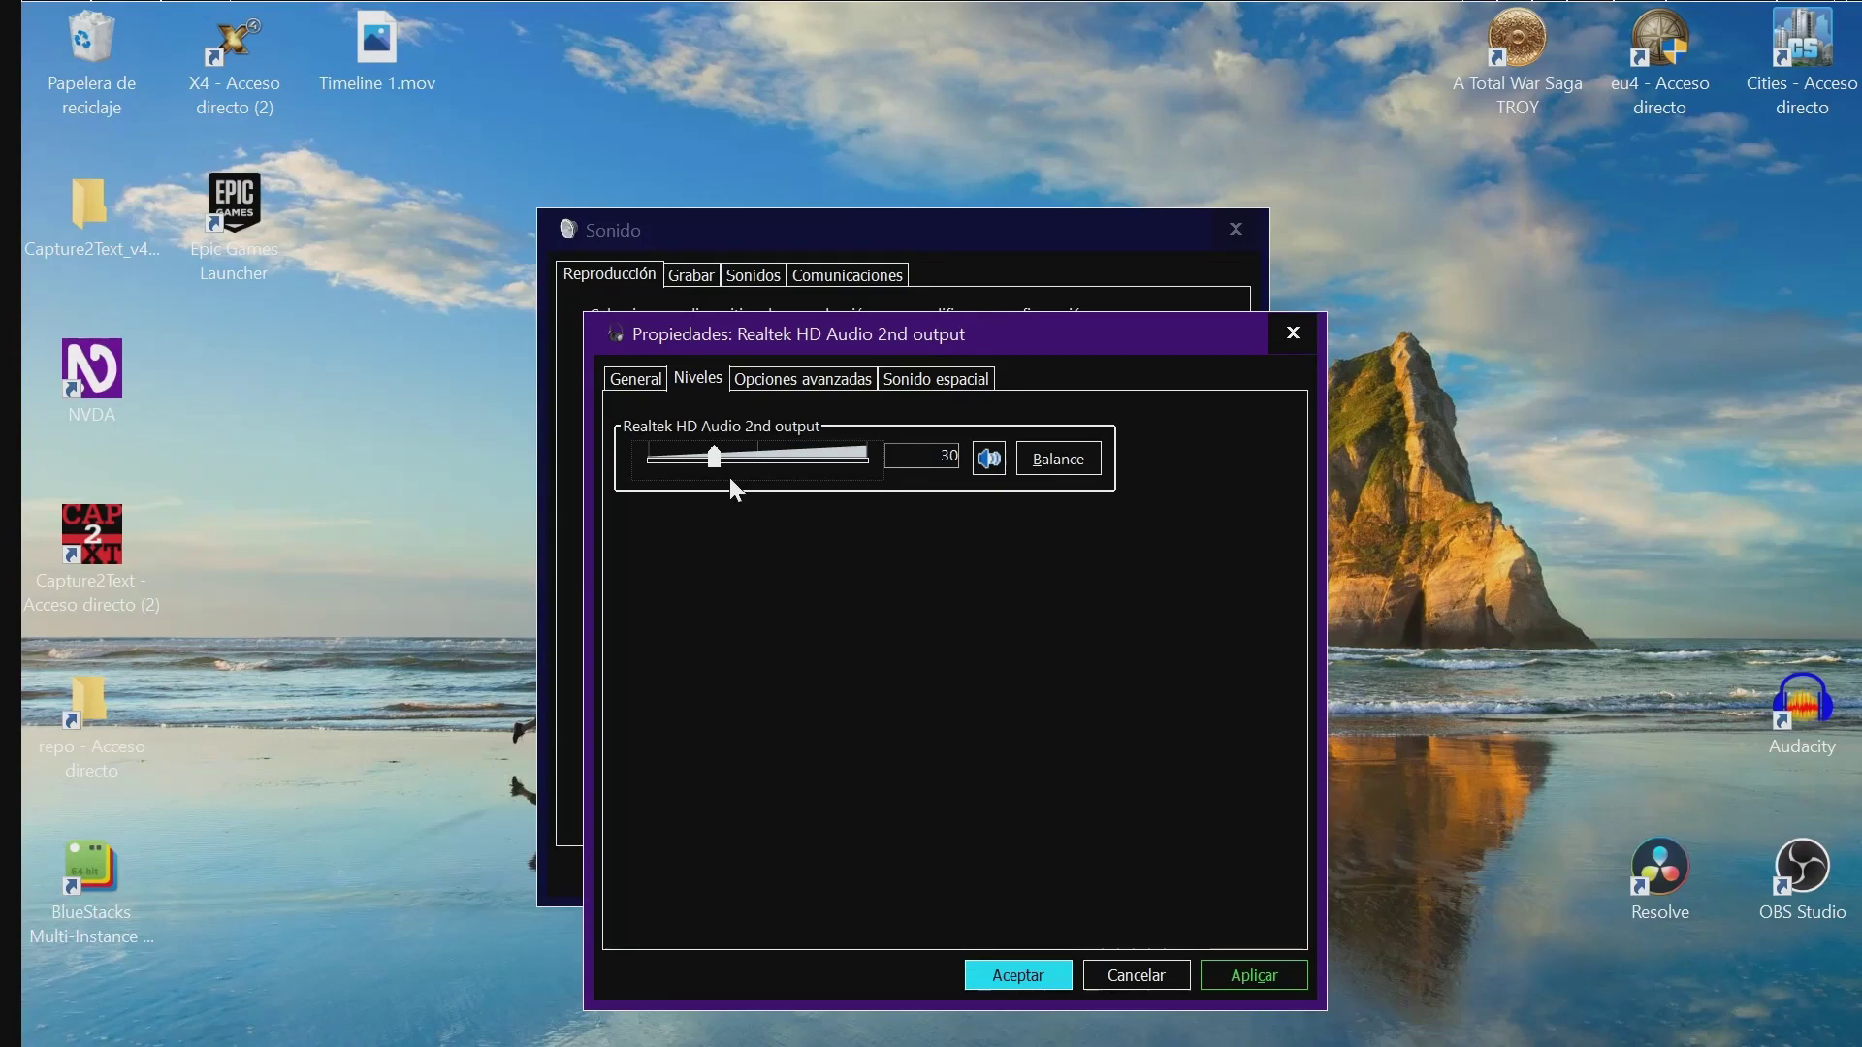
key(Escape)
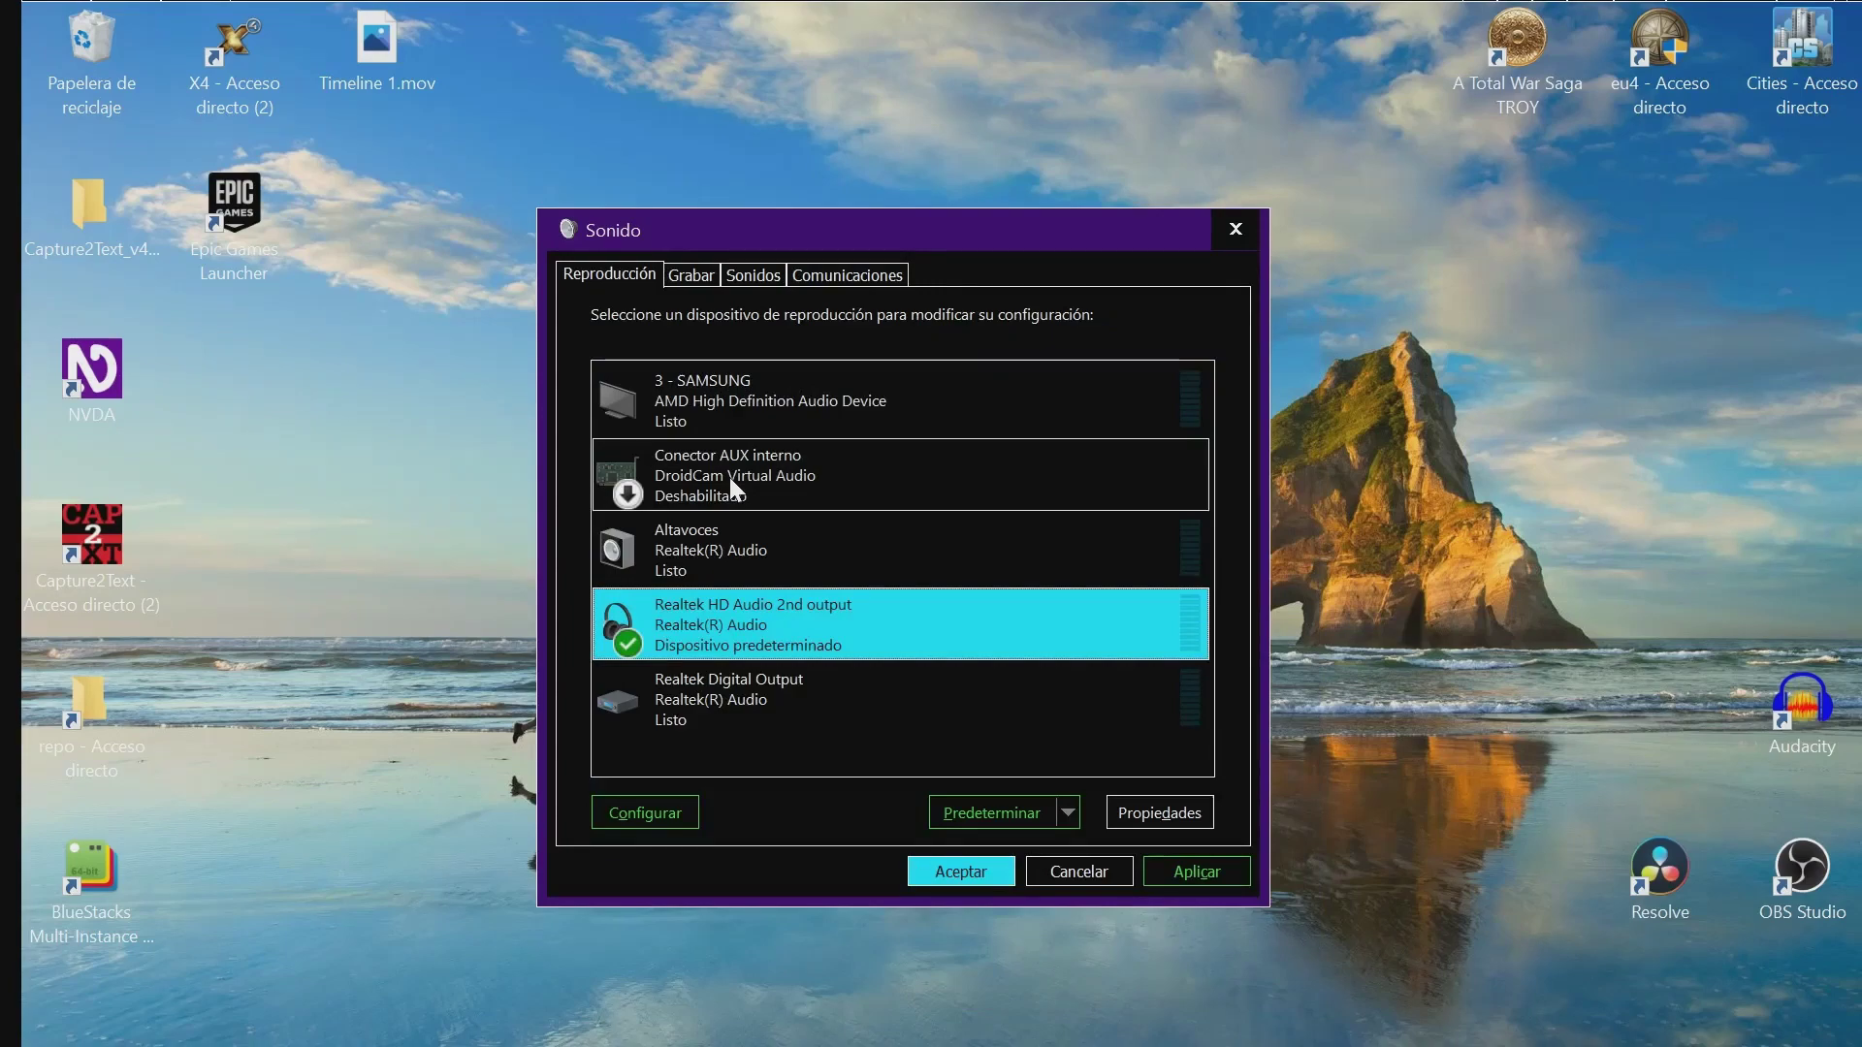
Find and open Realtek Audio Console, review its advanced device configuration for connectors, playback and recording, and minimise it.
key(super)
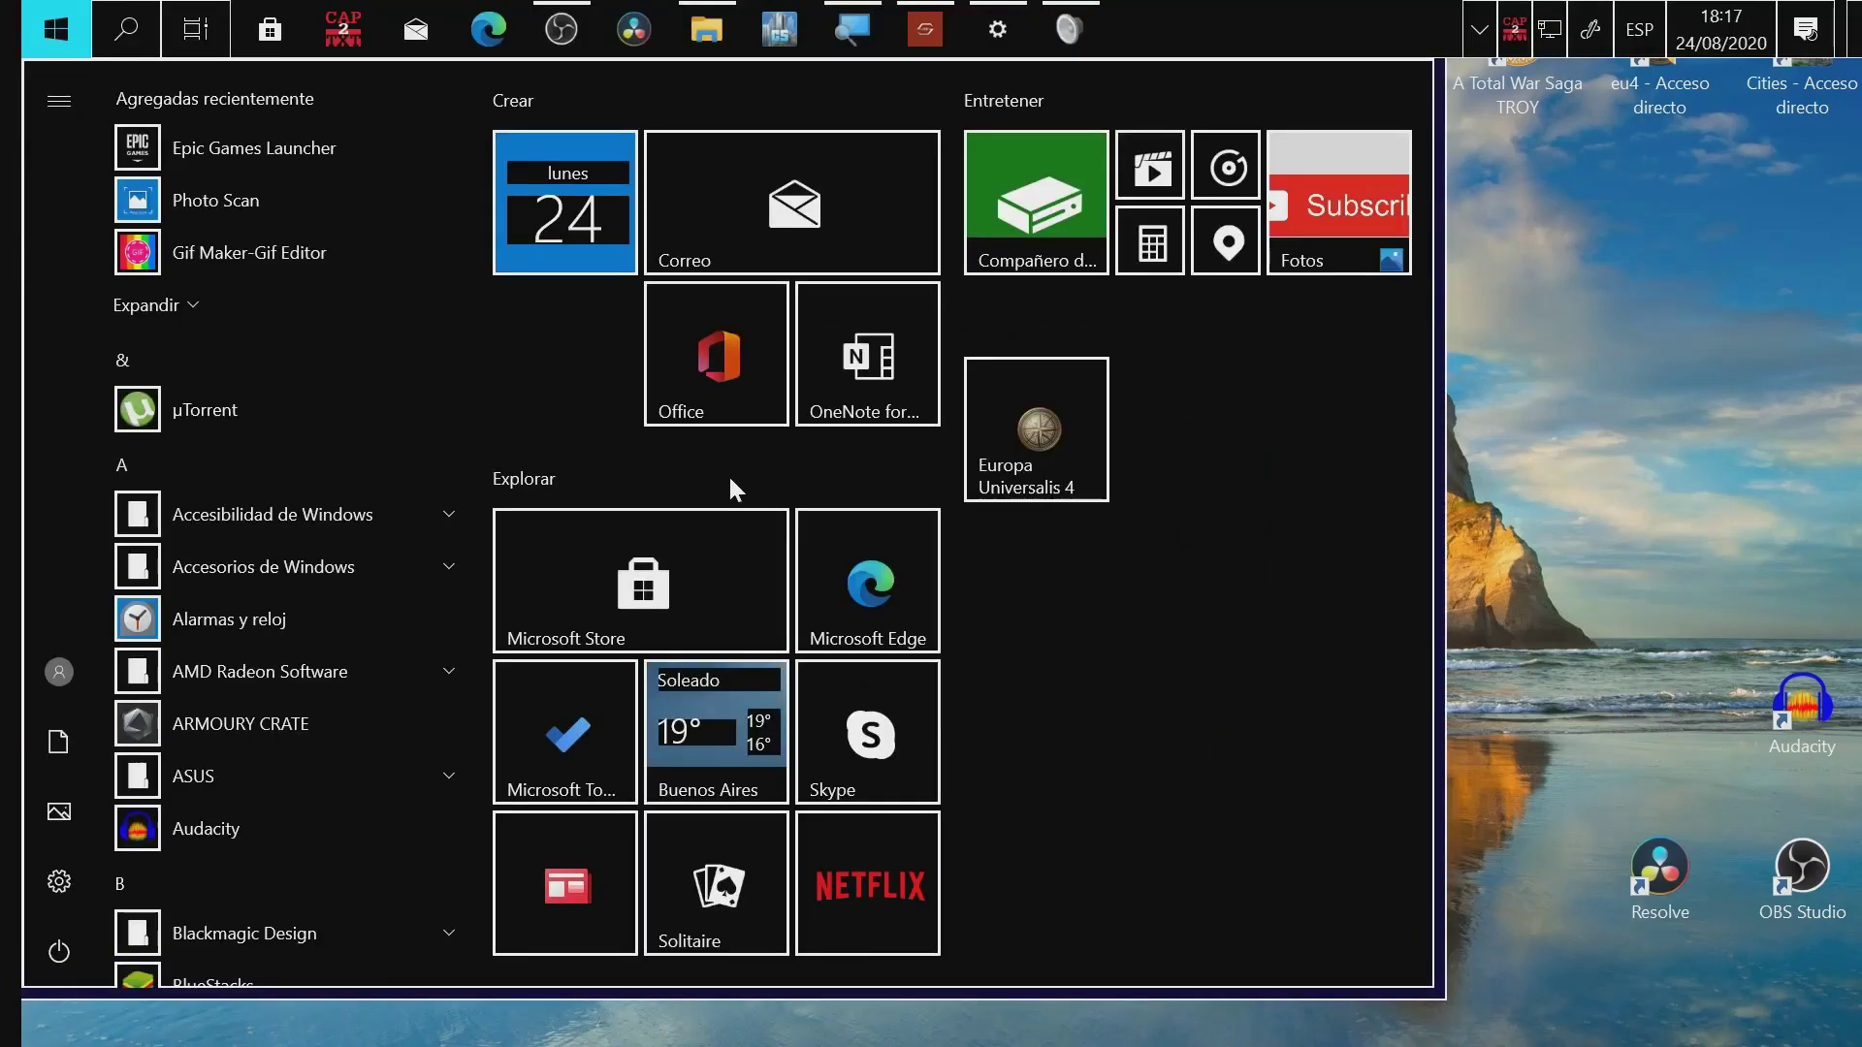
text(audio)
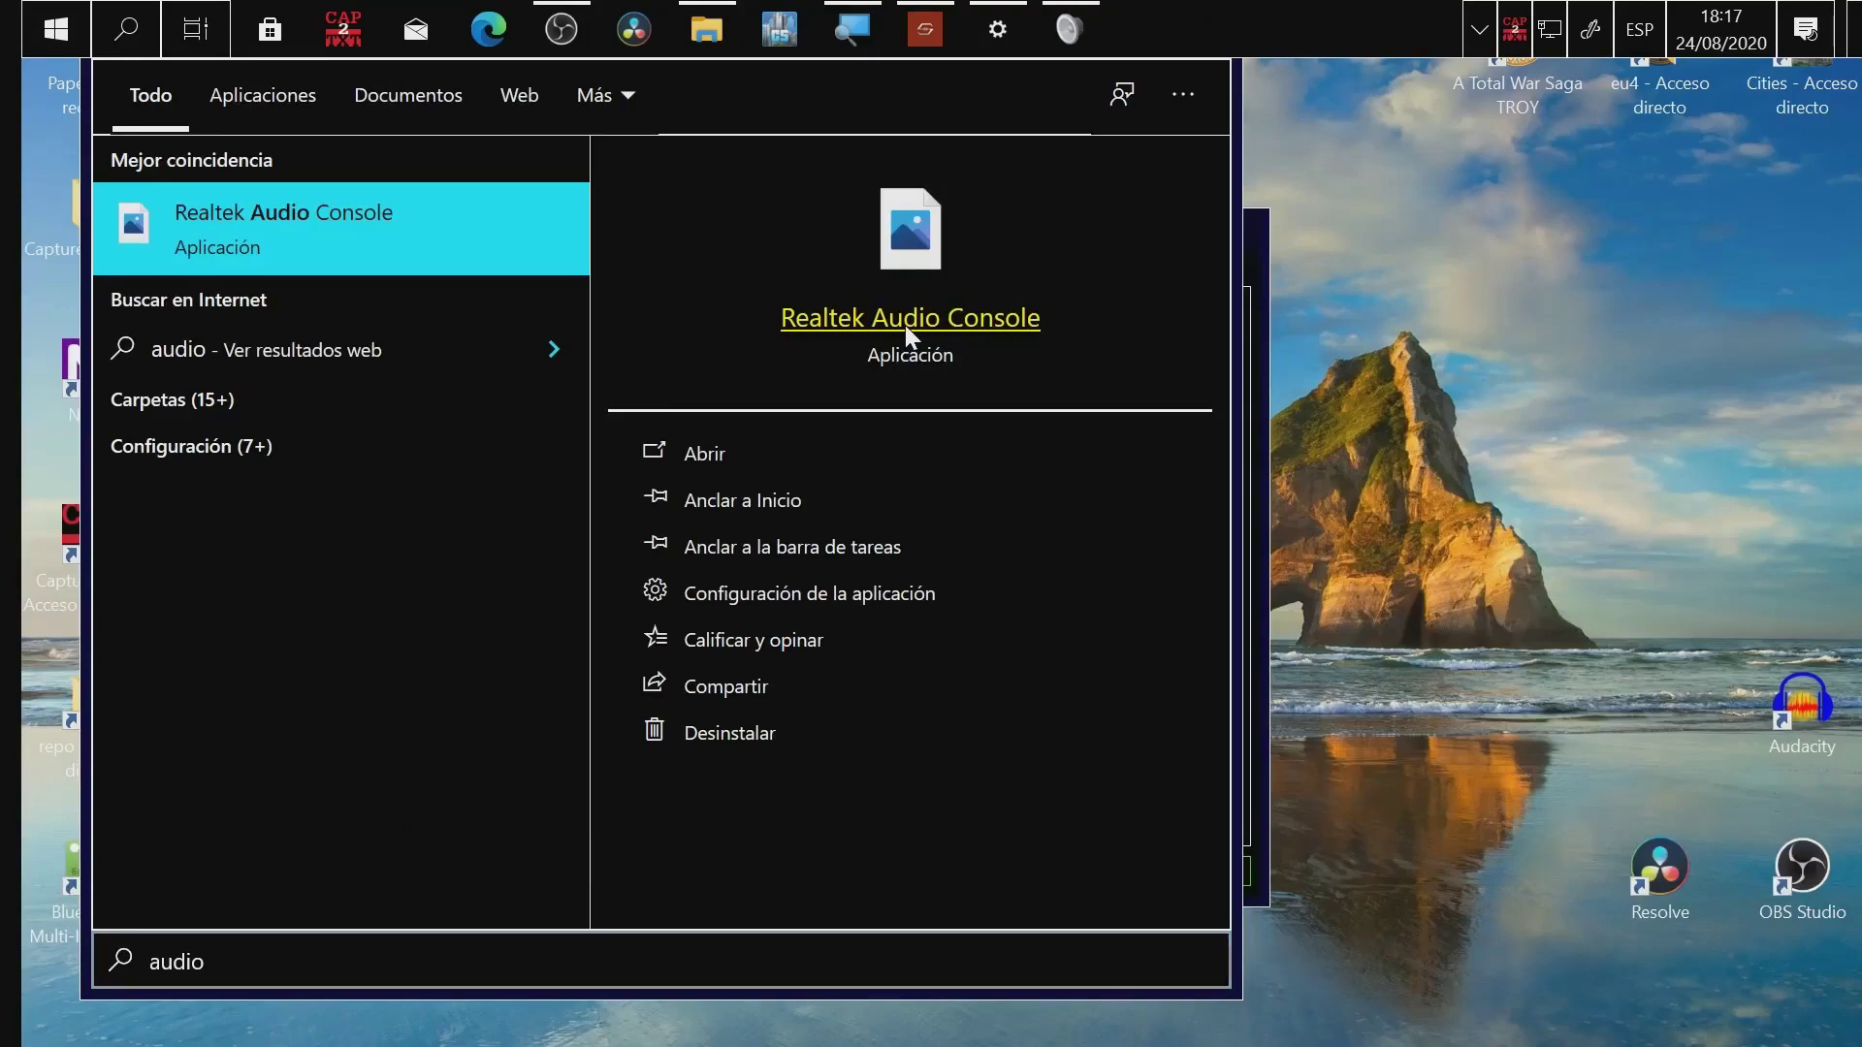
click(905, 325)
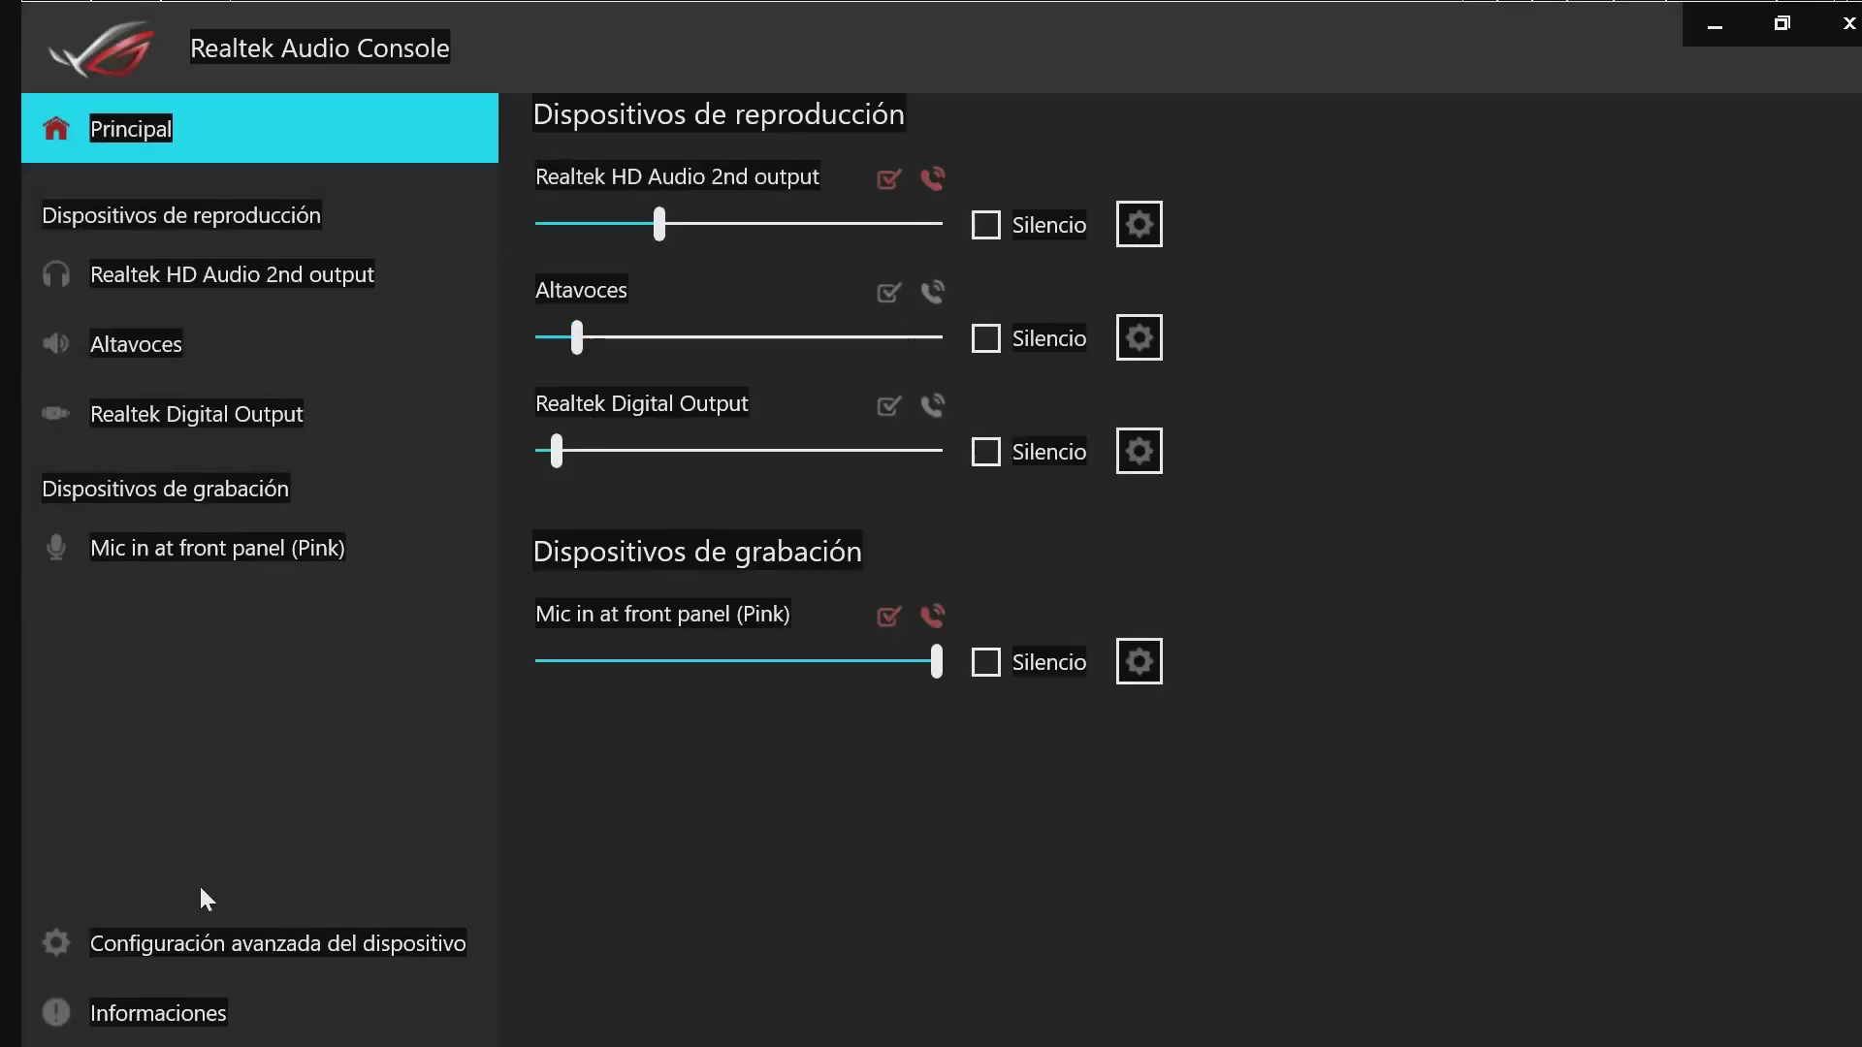
click(196, 937)
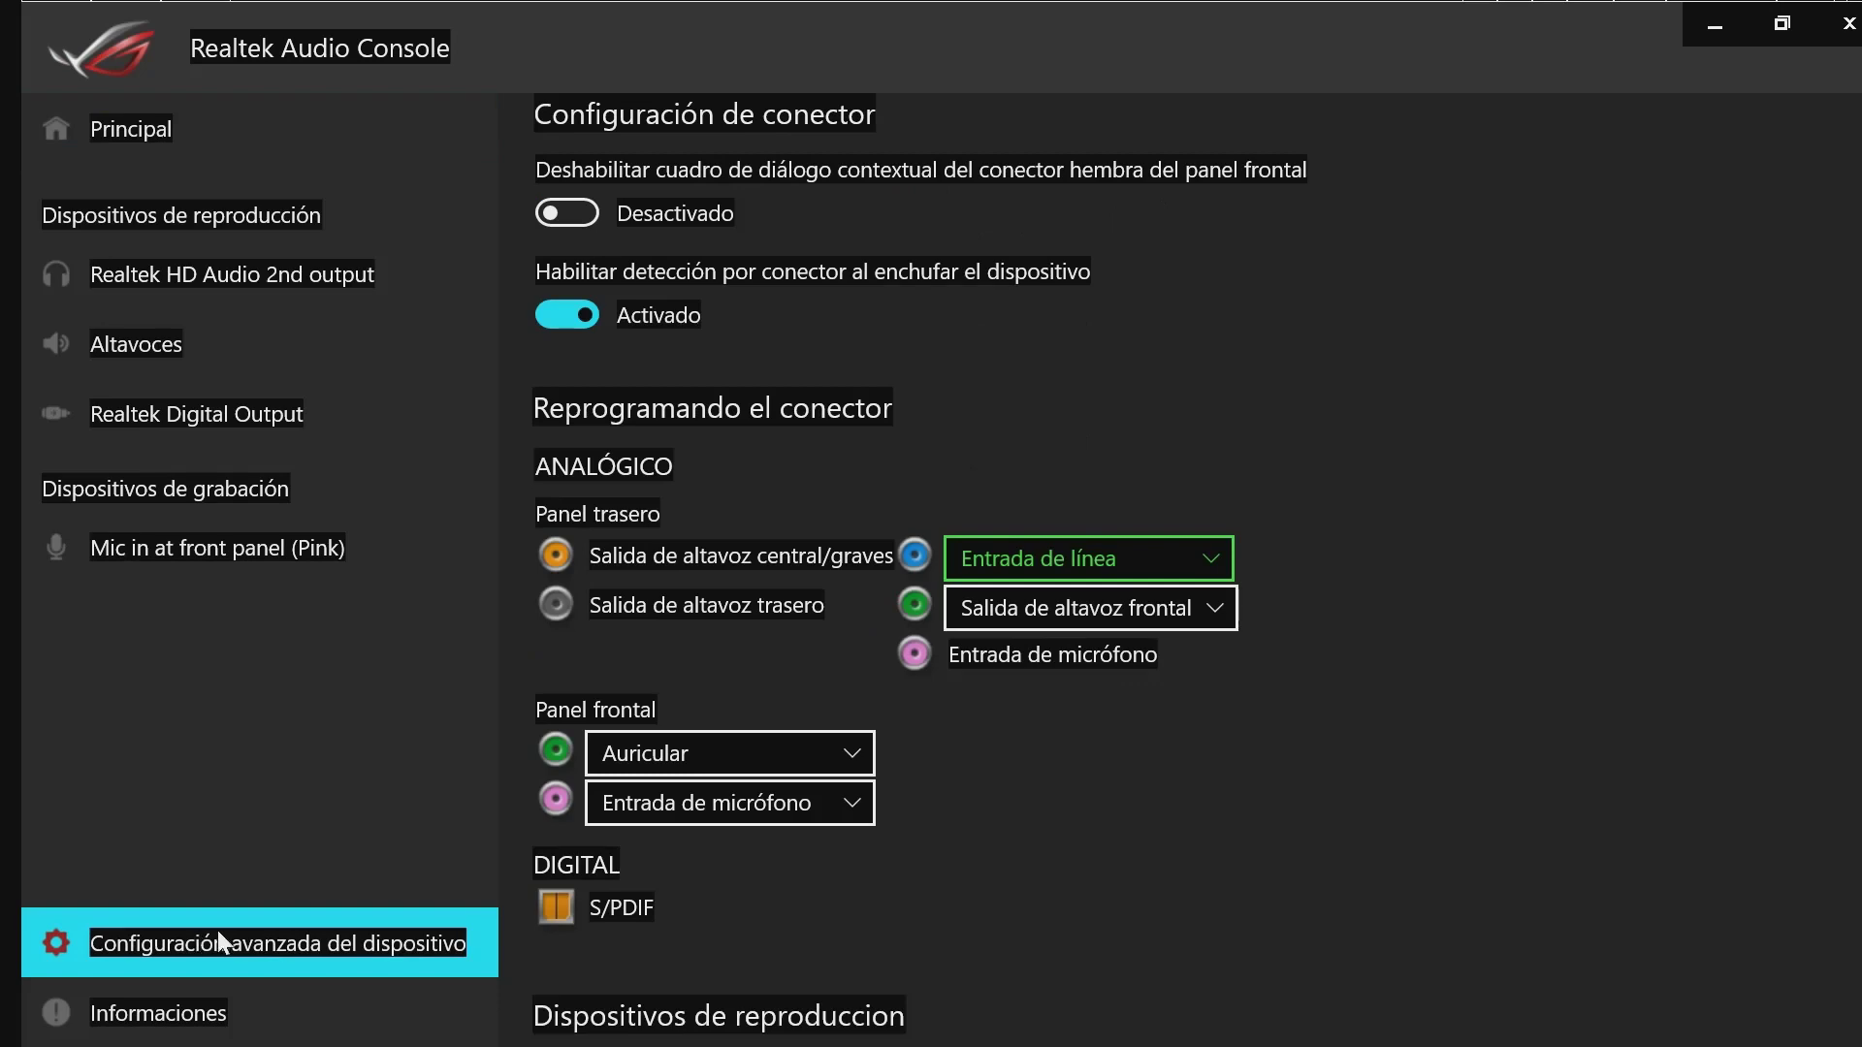
scroll(1028, 727, down, 3)
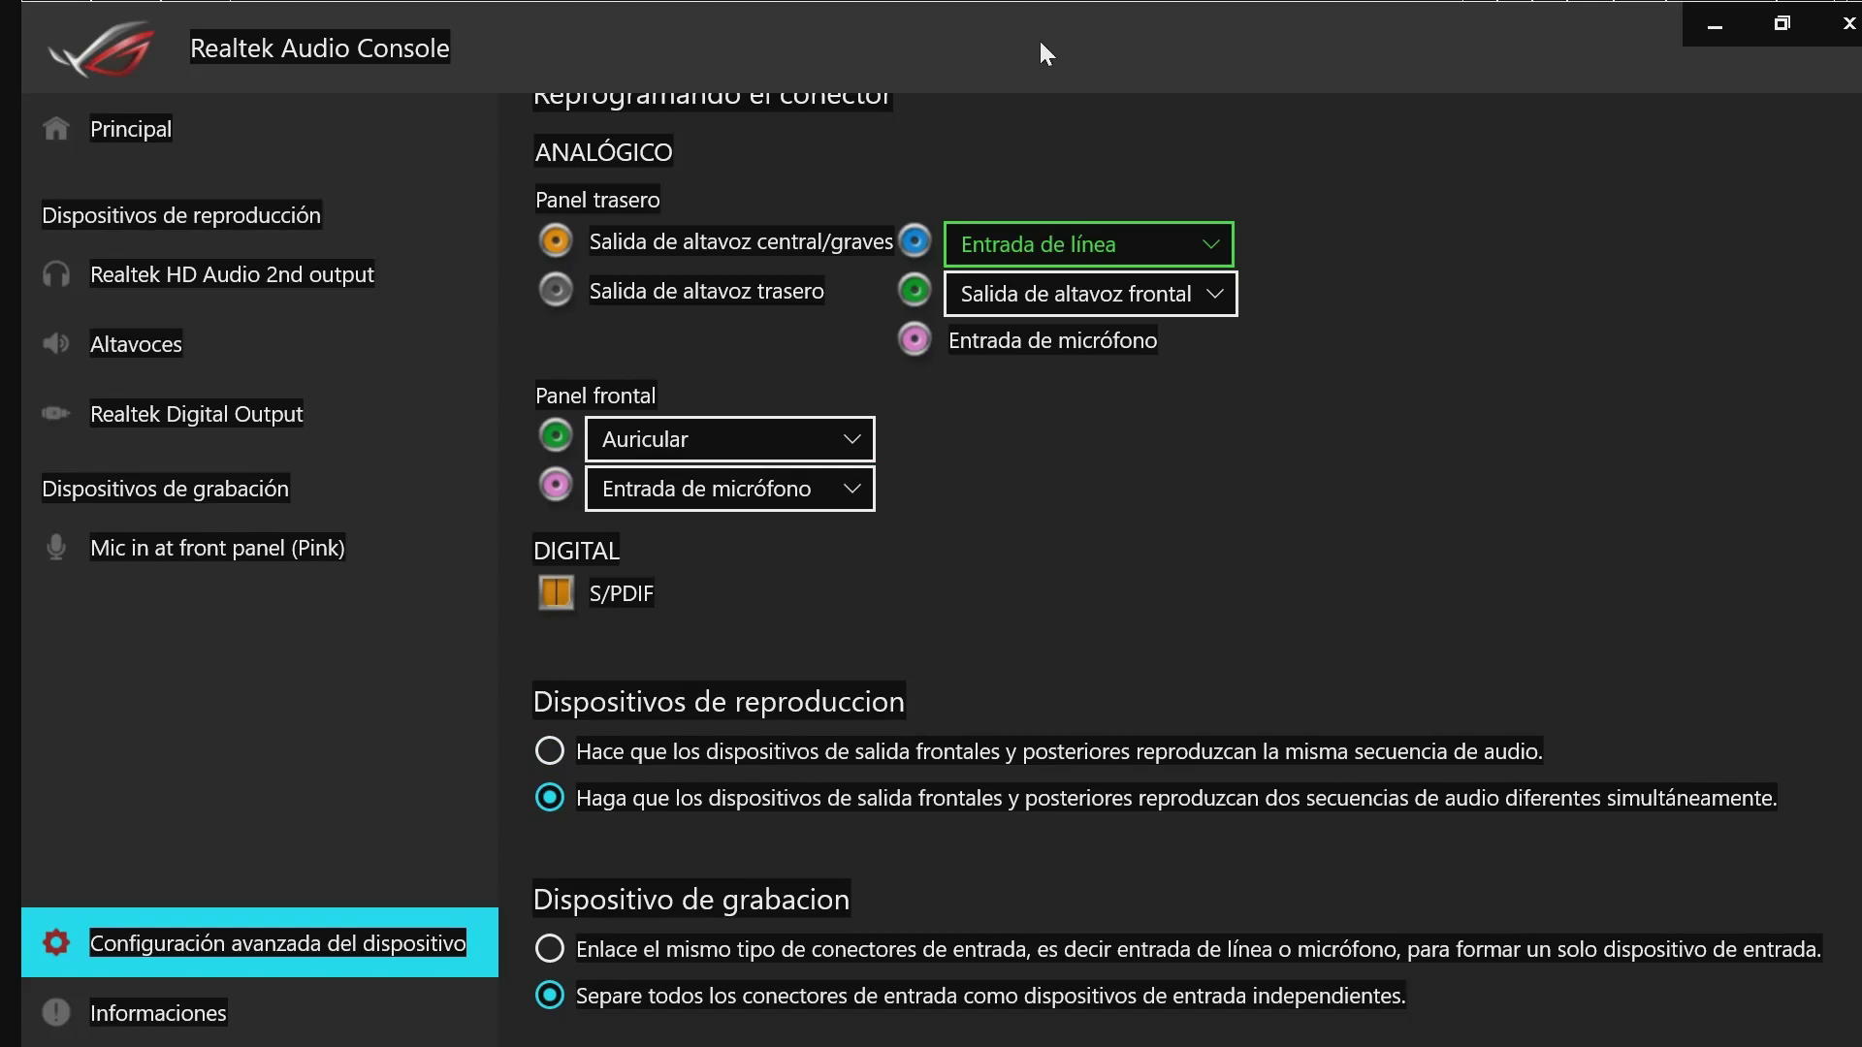
drag(1040, 44, 1071, 69)
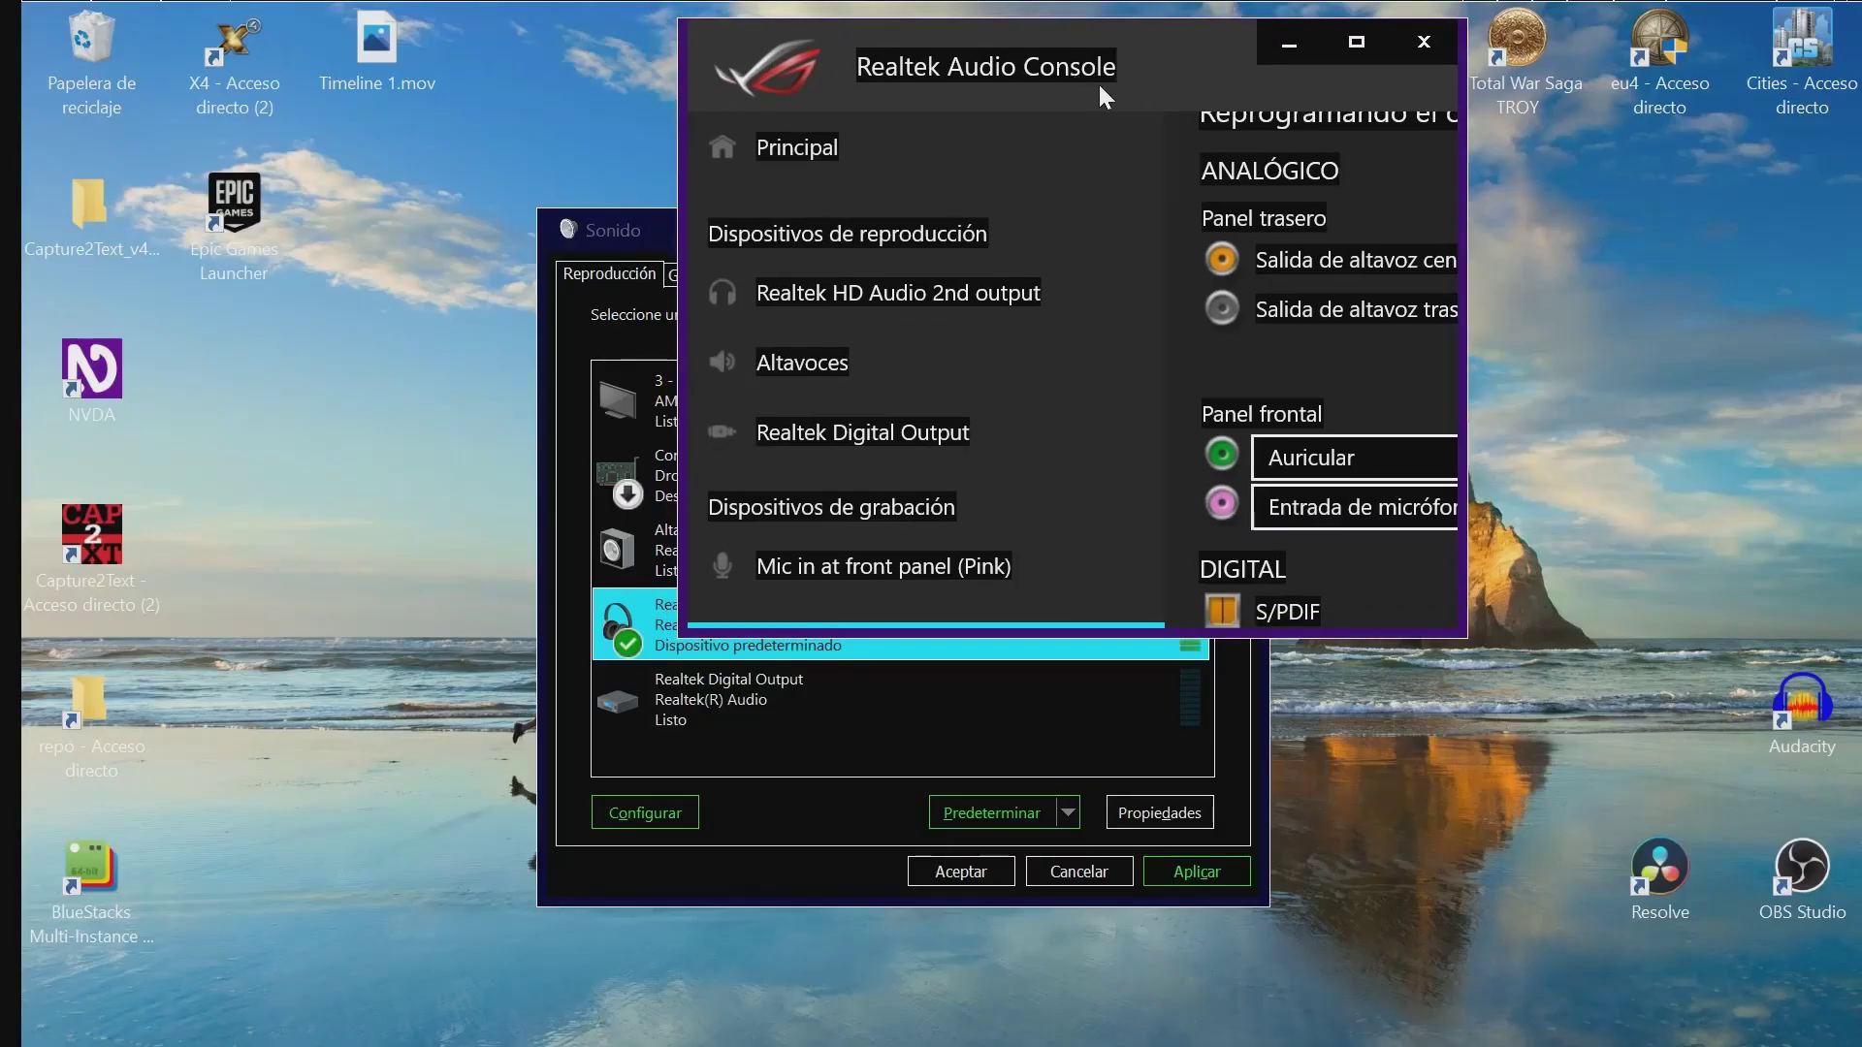
double_click(1167, 51)
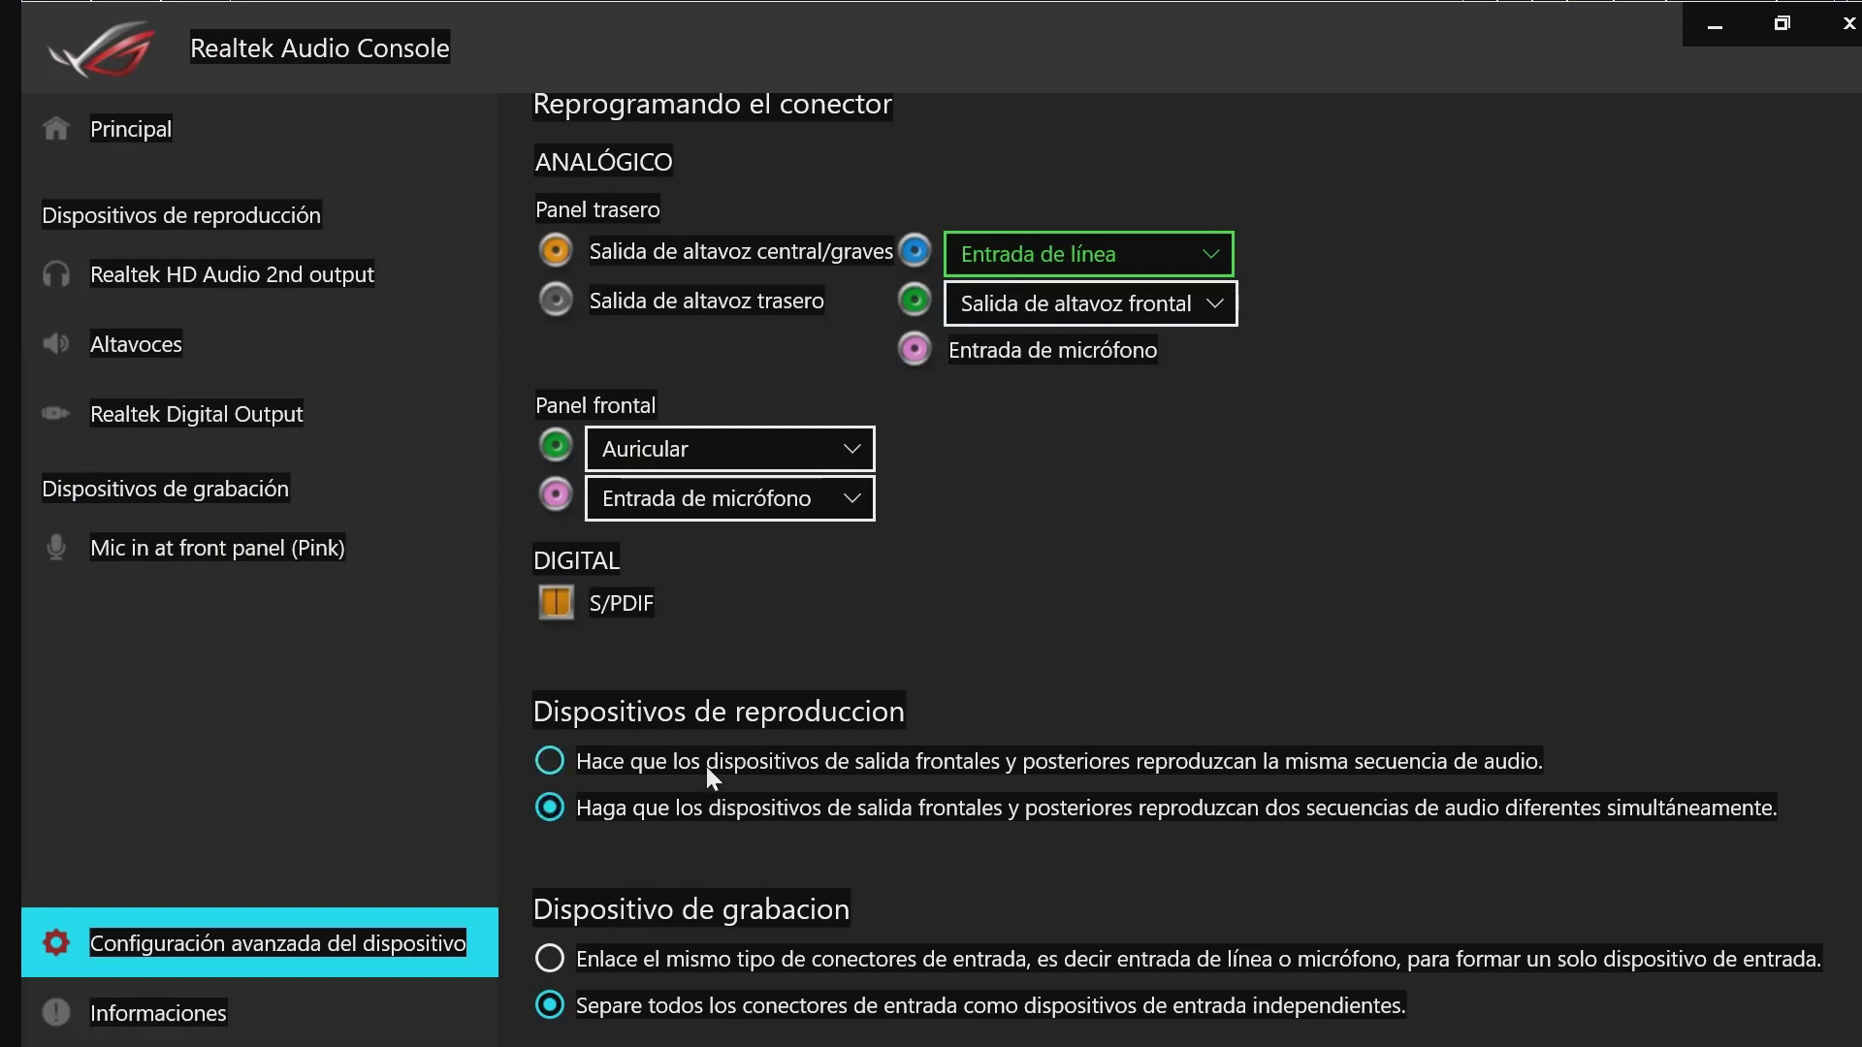
click(1724, 31)
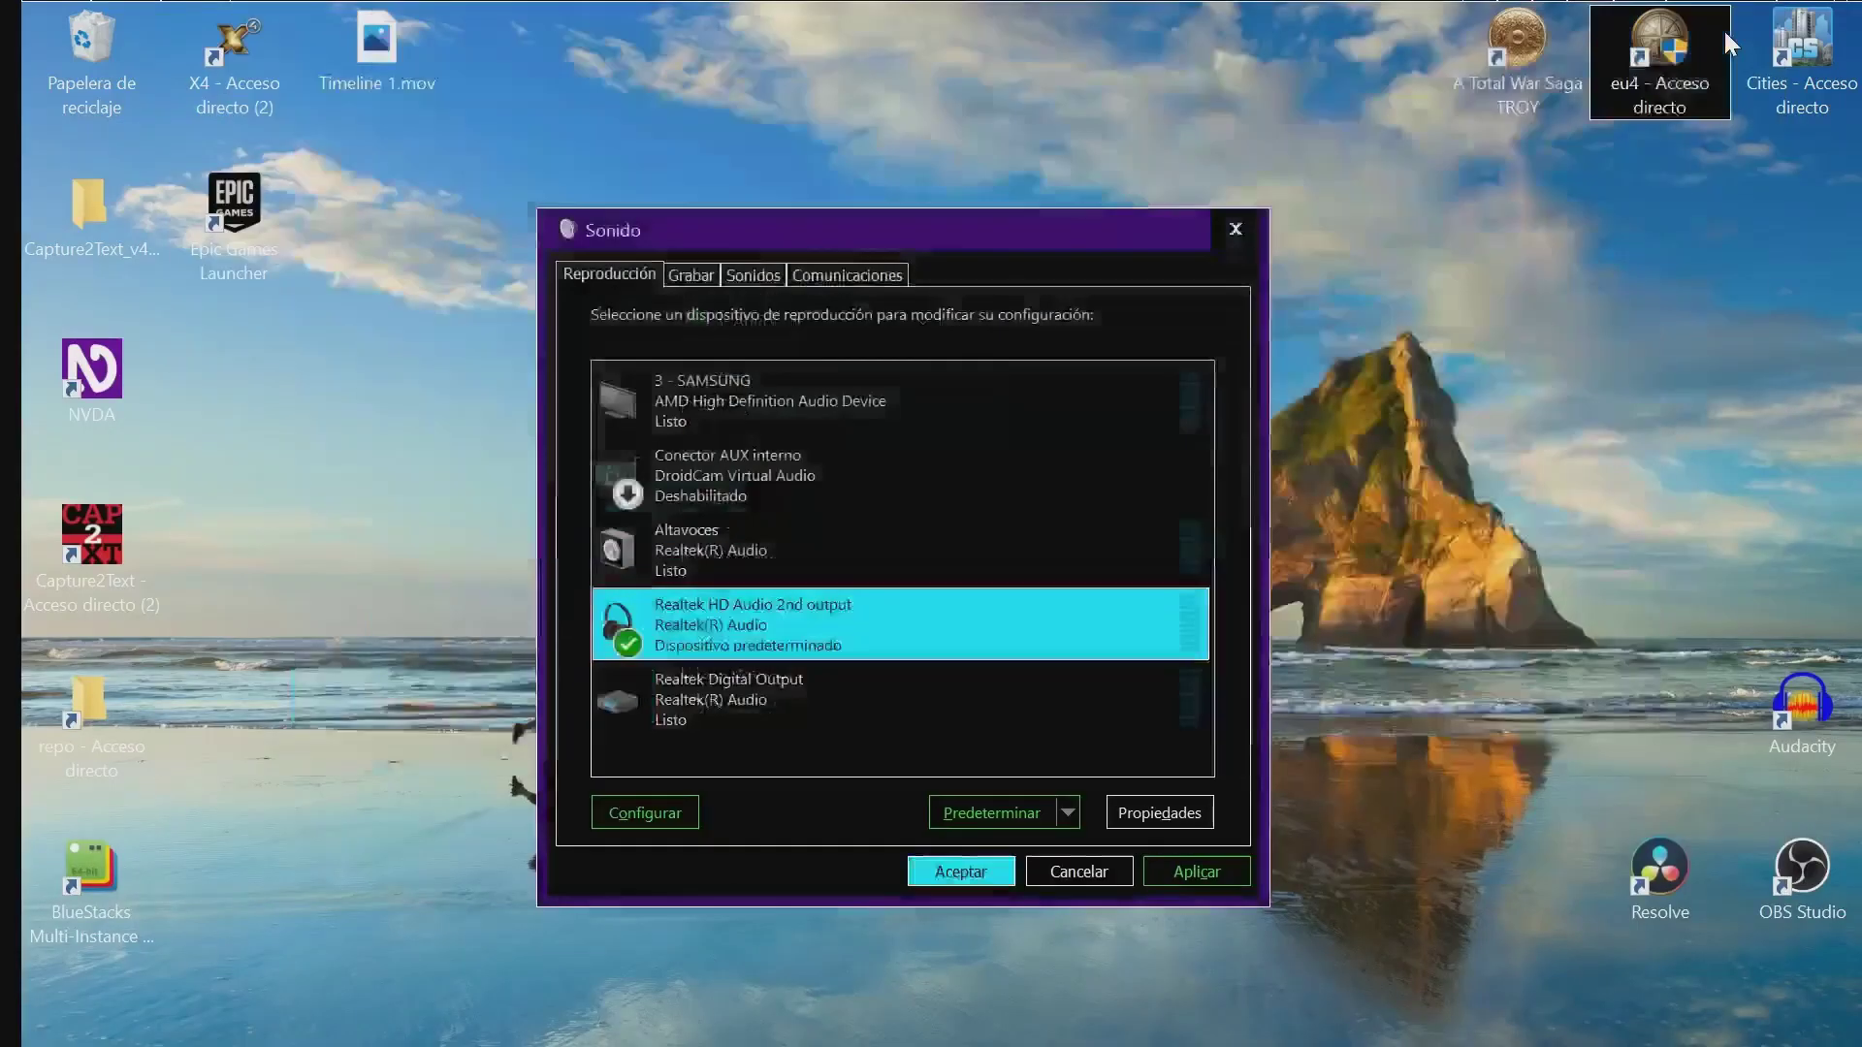